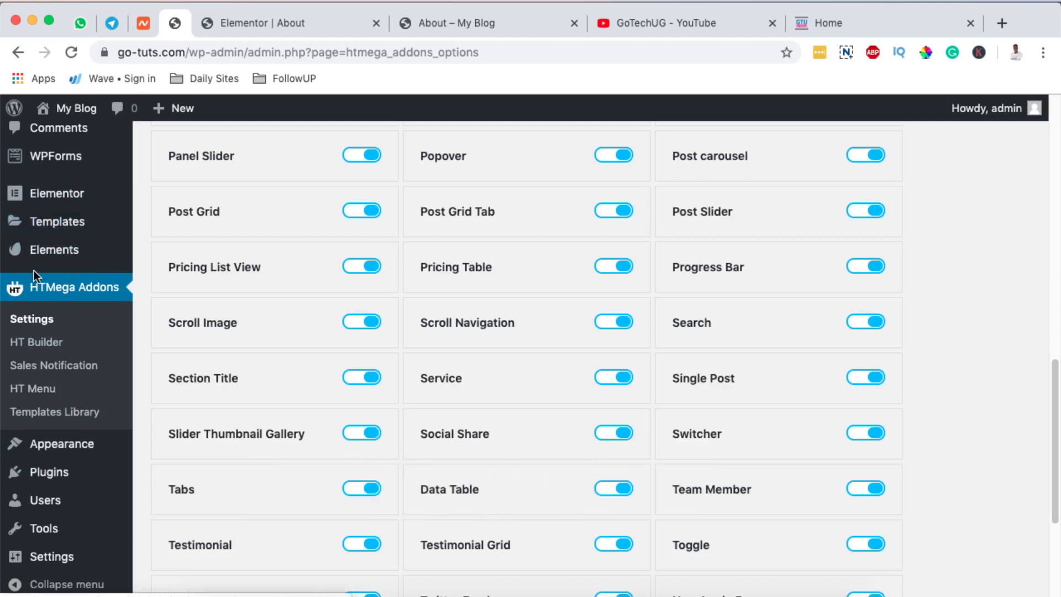
Review the HTMega Addons elements list and check that the Dropcaps element is enabled
scroll(393, 266, "up", 10)
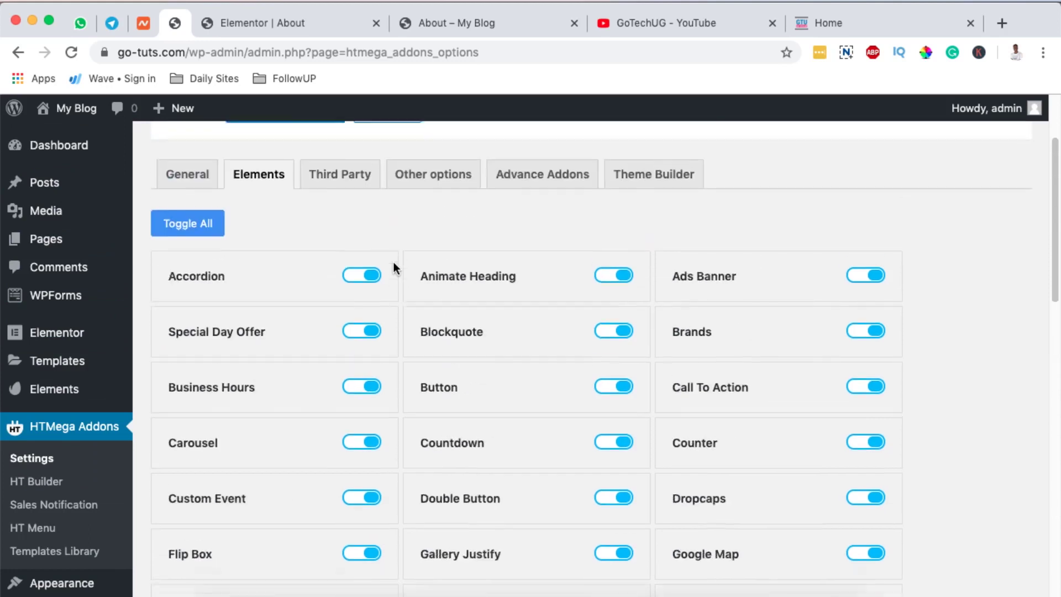
scroll(394, 265, "down", 15)
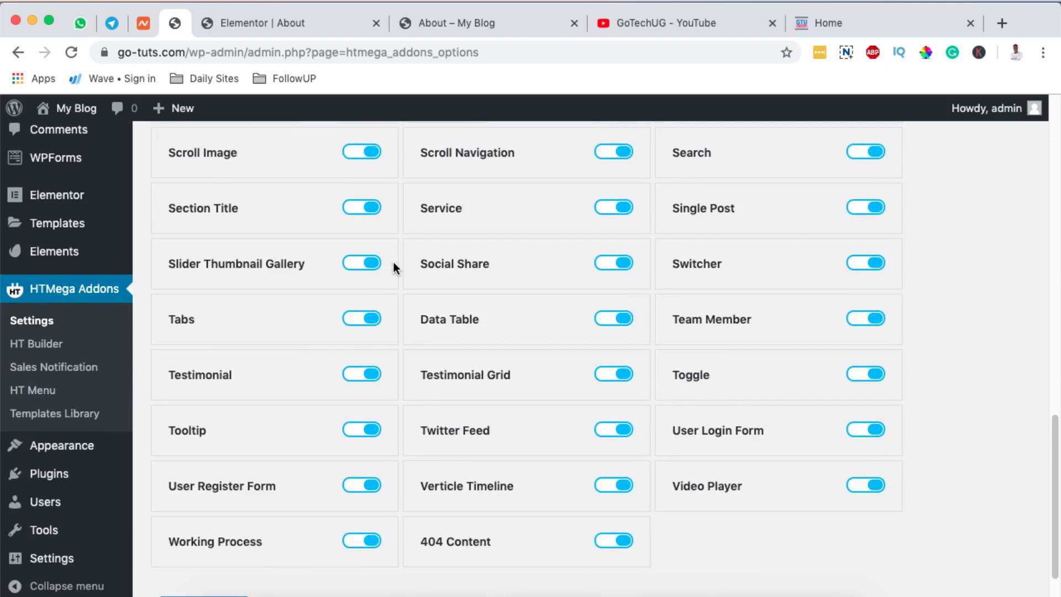
scroll(394, 262, "up", 1)
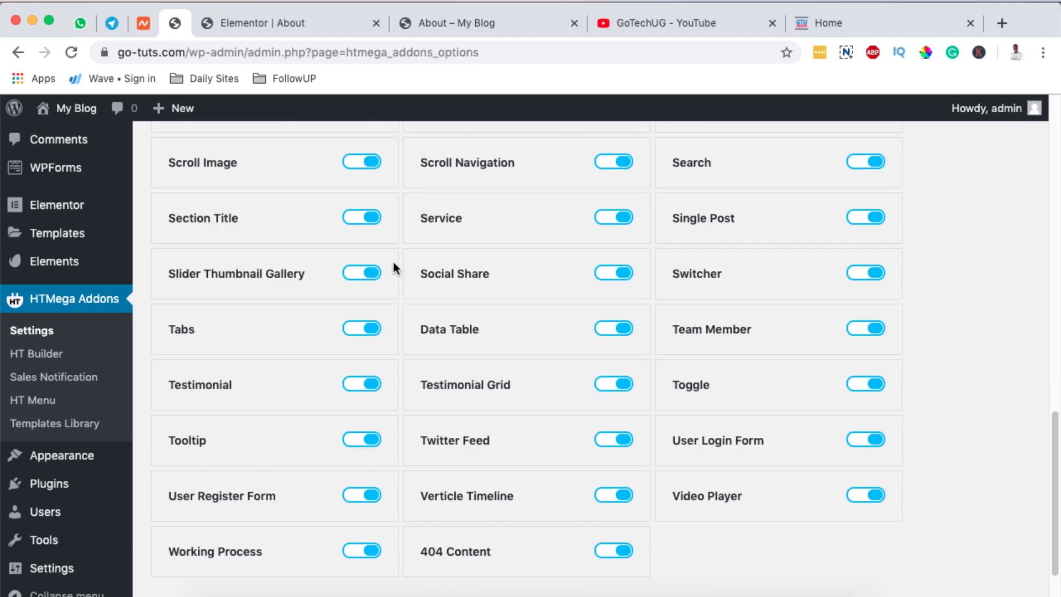
scroll(393, 262, "up", 20)
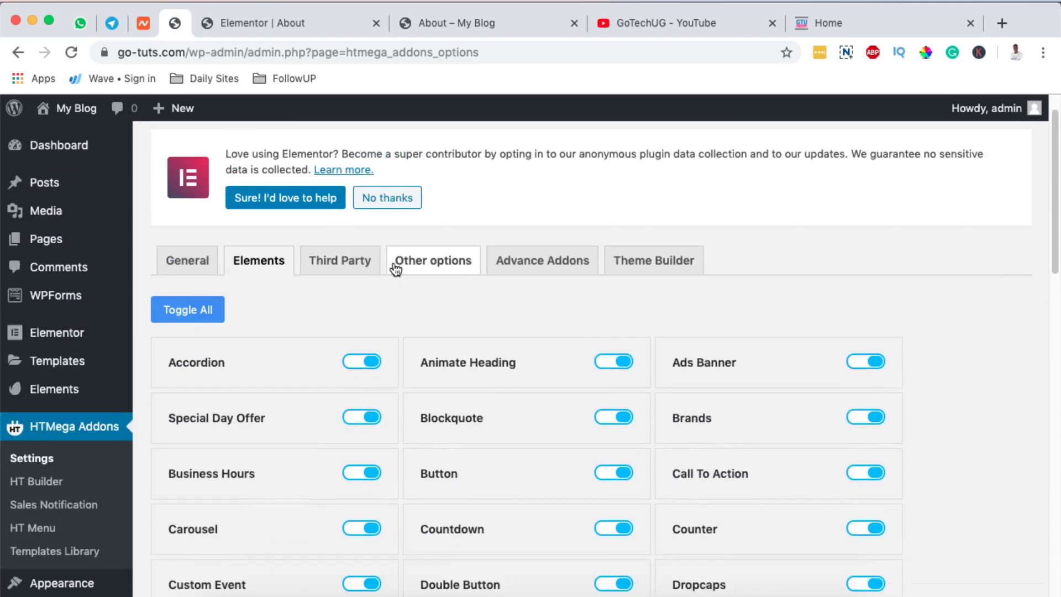
scroll(393, 262, "down", 4)
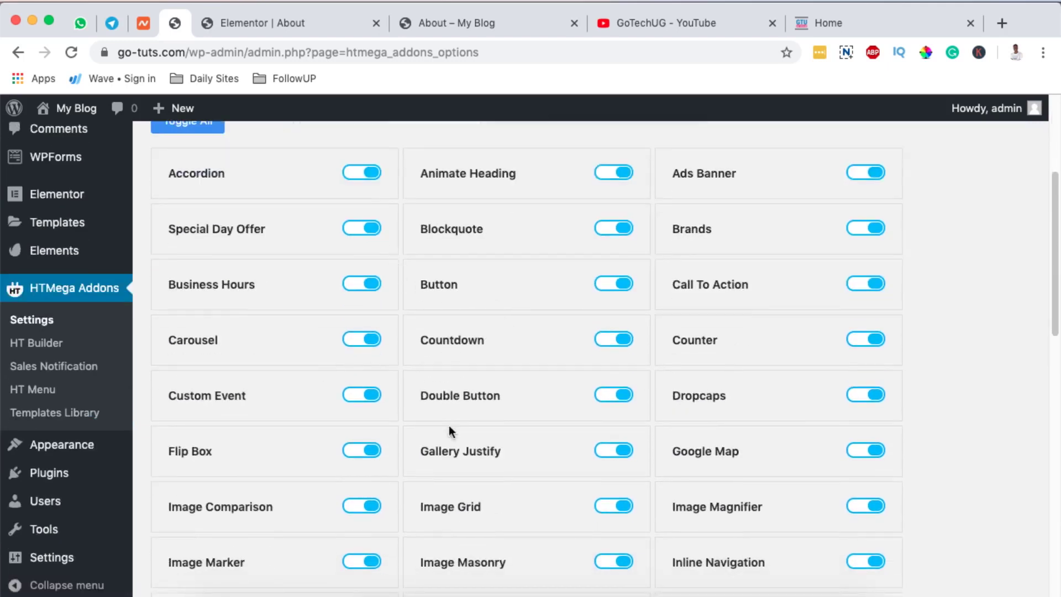
scroll(483, 464, "down", 2)
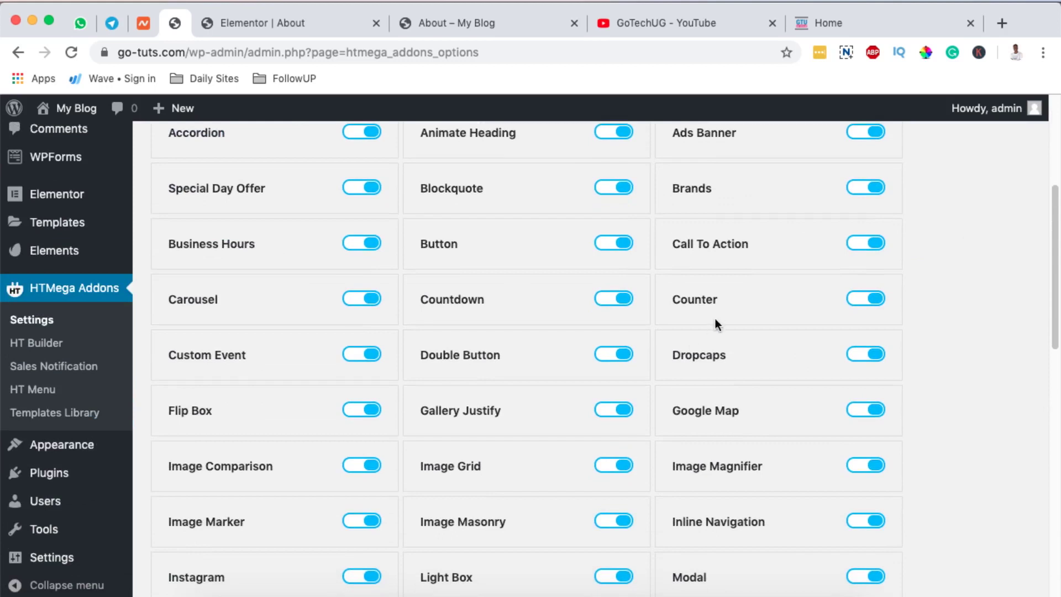
left_click(851, 355)
left_click(880, 356)
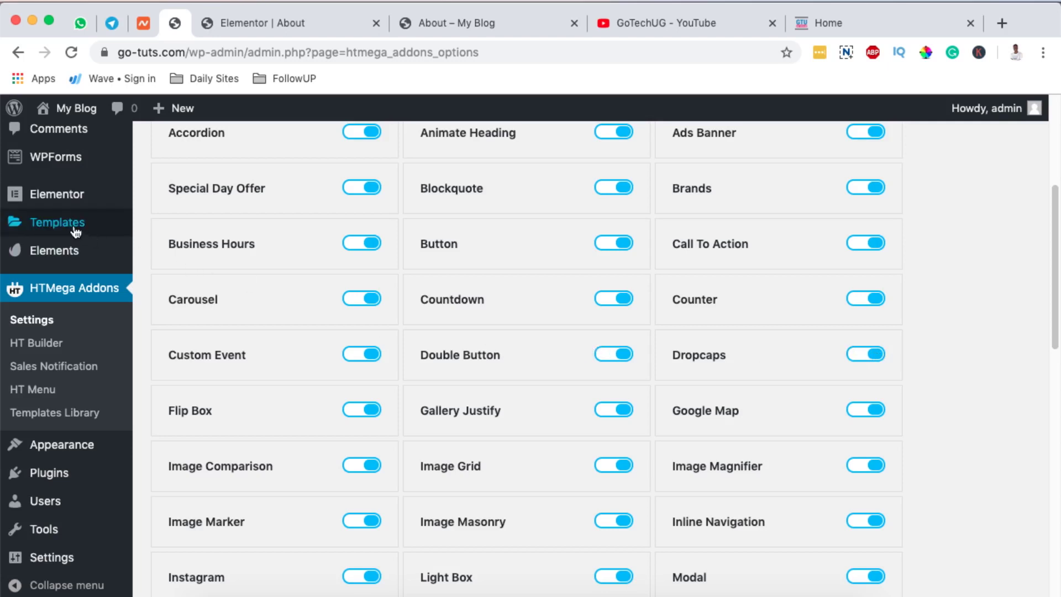
mouse_move(76, 231)
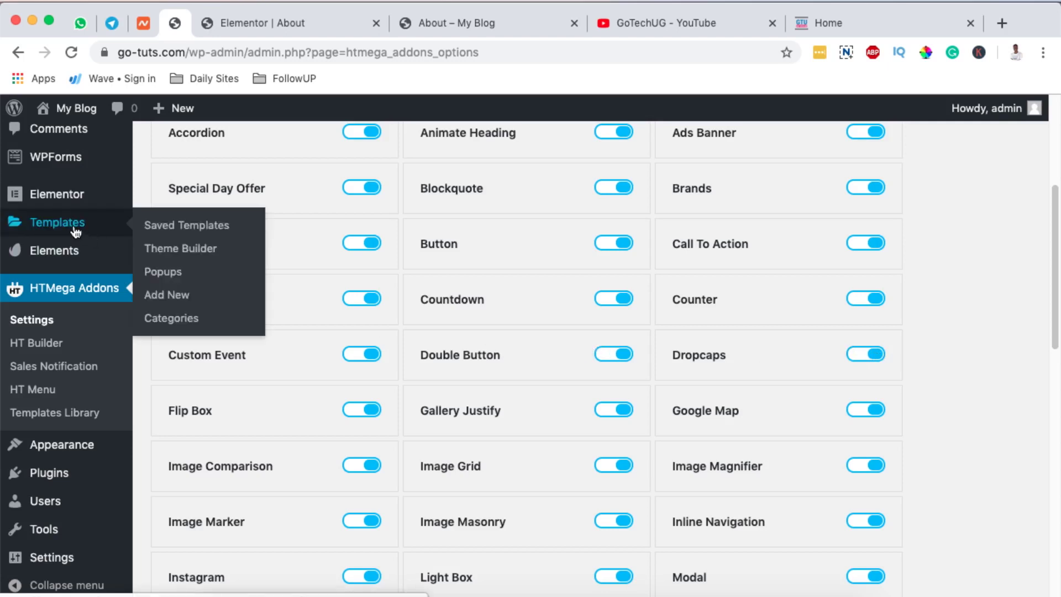
Switch to the Elementor editor for the About page and duplicate the Nature Lovers section
left_click(230, 26)
scroll(423, 213, "up", 3)
scroll(423, 212, "down", 5)
scroll(423, 216, "down", 5)
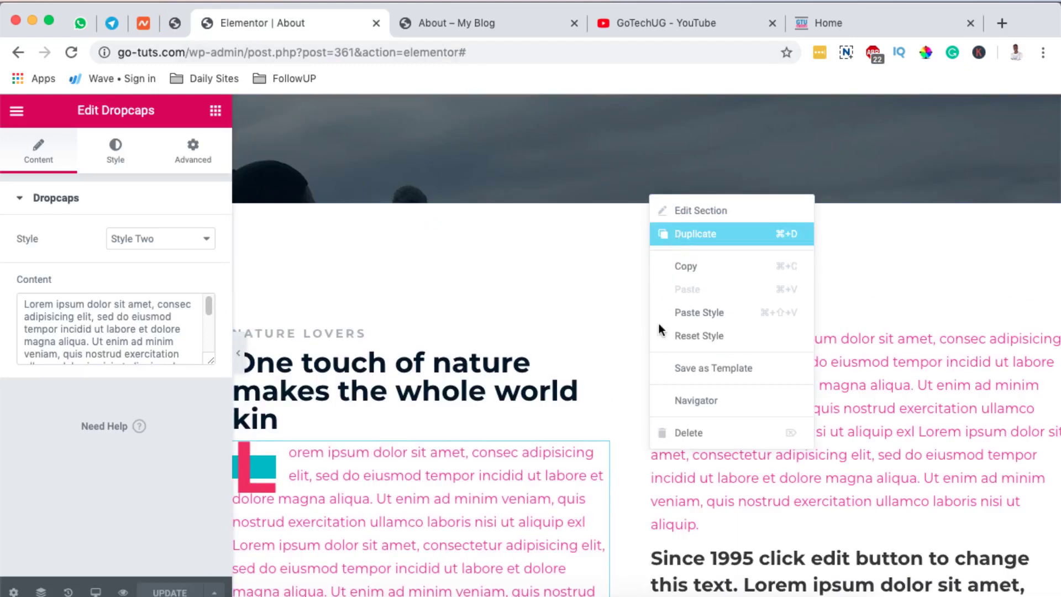
left_click(680, 234)
scroll(659, 330, "down", 6)
scroll(668, 469, "down", 5)
scroll(668, 468, "down", 5)
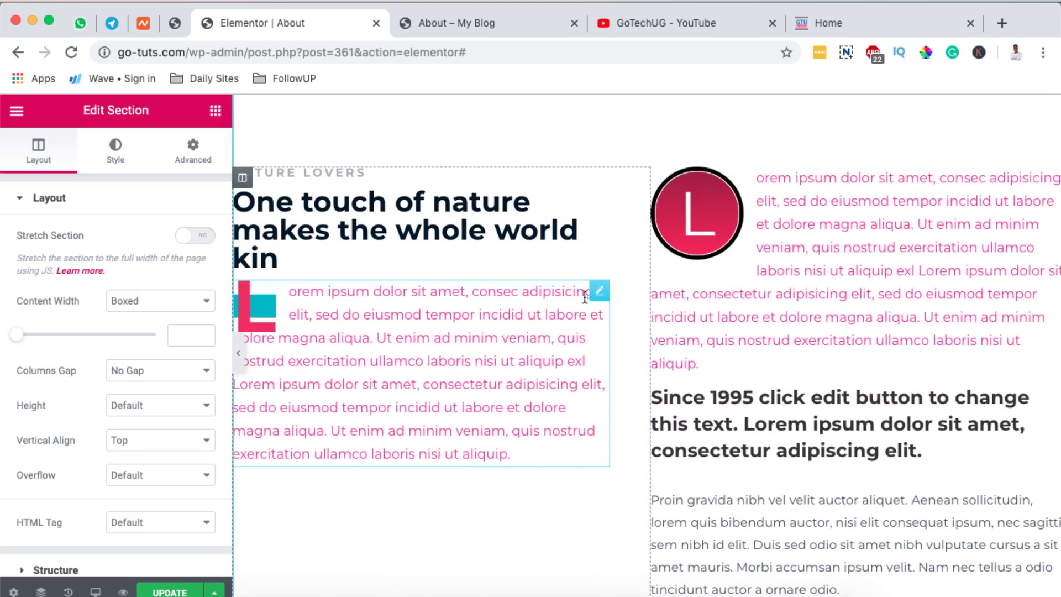
Delete the existing dropcaps from the duplicated section and add a new Dropcaps widget below its "One touch of nature" heading
right_click(598, 301)
left_click(635, 534)
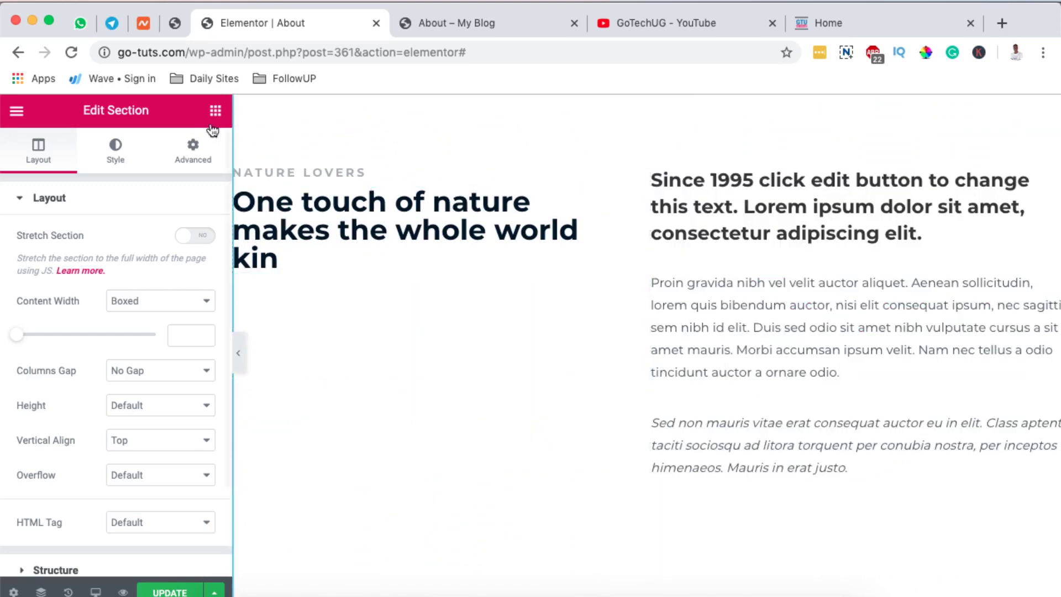
left_click(216, 113)
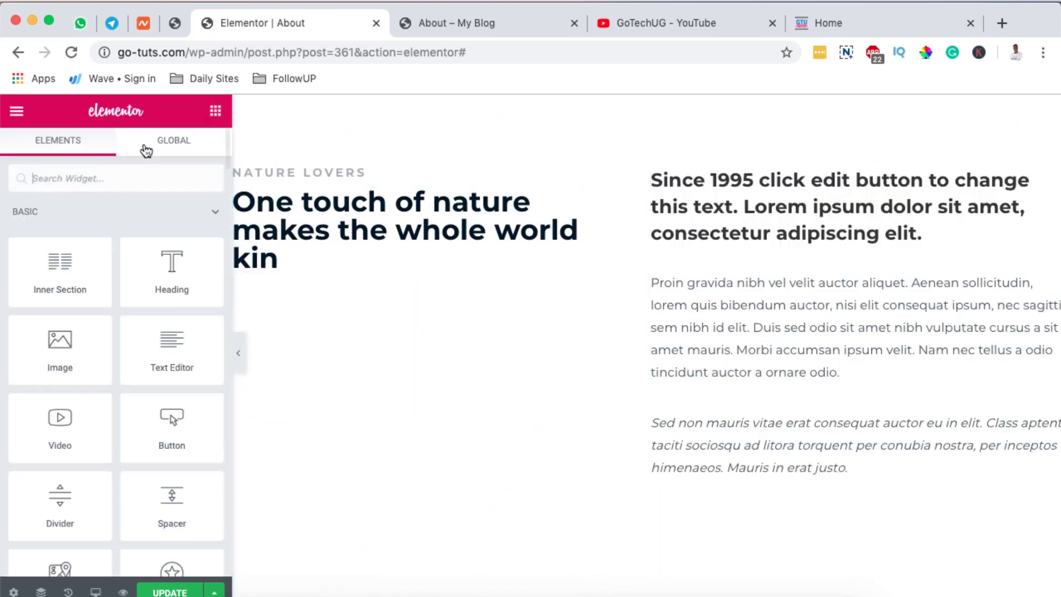
type("drop")
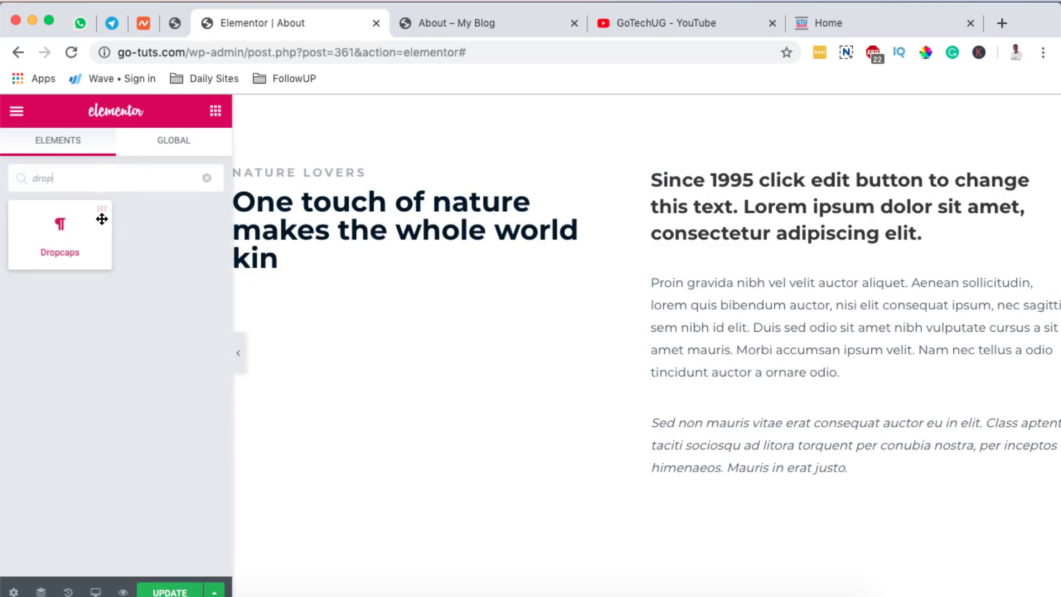
left_click_drag(60, 227, 316, 266)
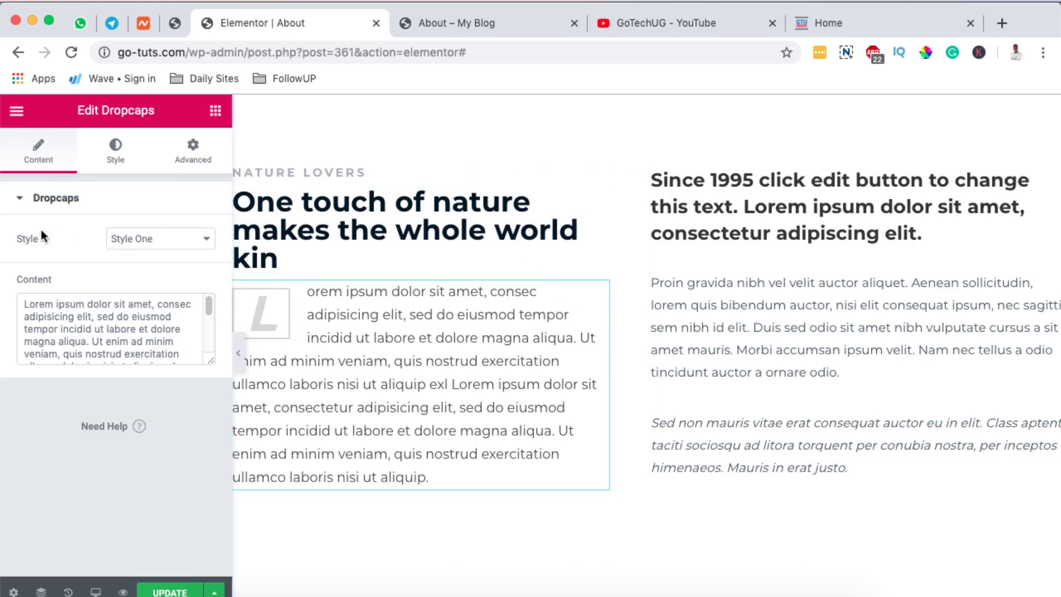
Preview Style Two, Style Three and Style Four on the new dropcaps widget, and set it to Style Five
left_click(159, 244)
left_click(138, 248)
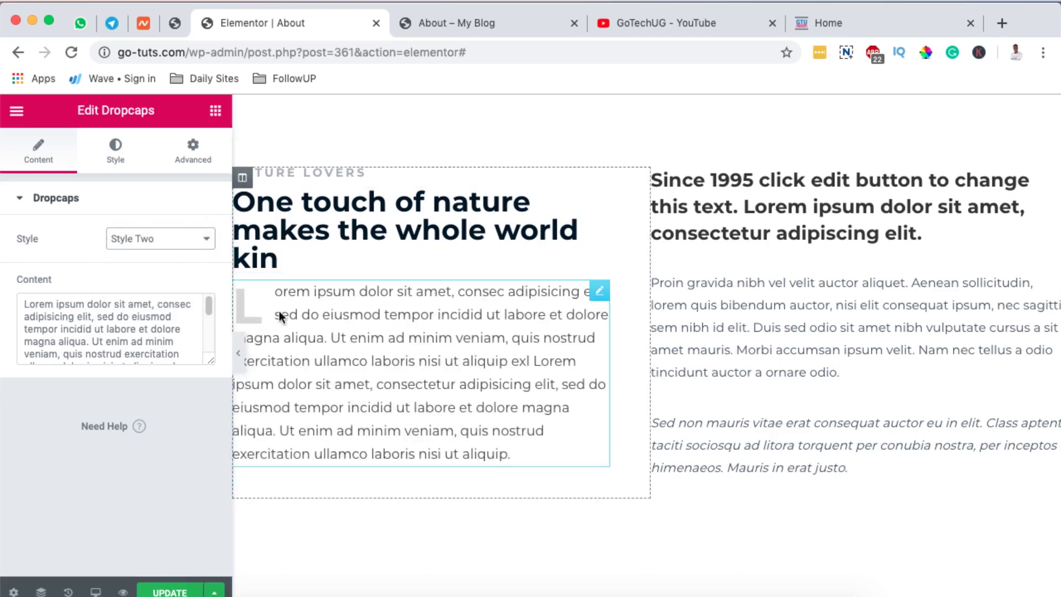
left_click(176, 246)
left_click(176, 252)
left_click(168, 241)
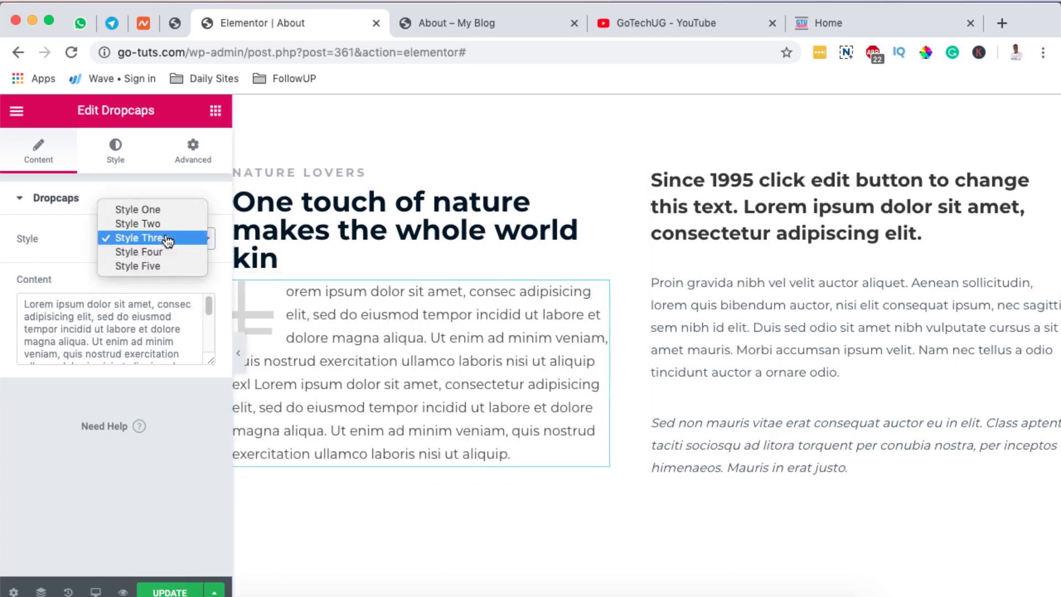
left_click(144, 252)
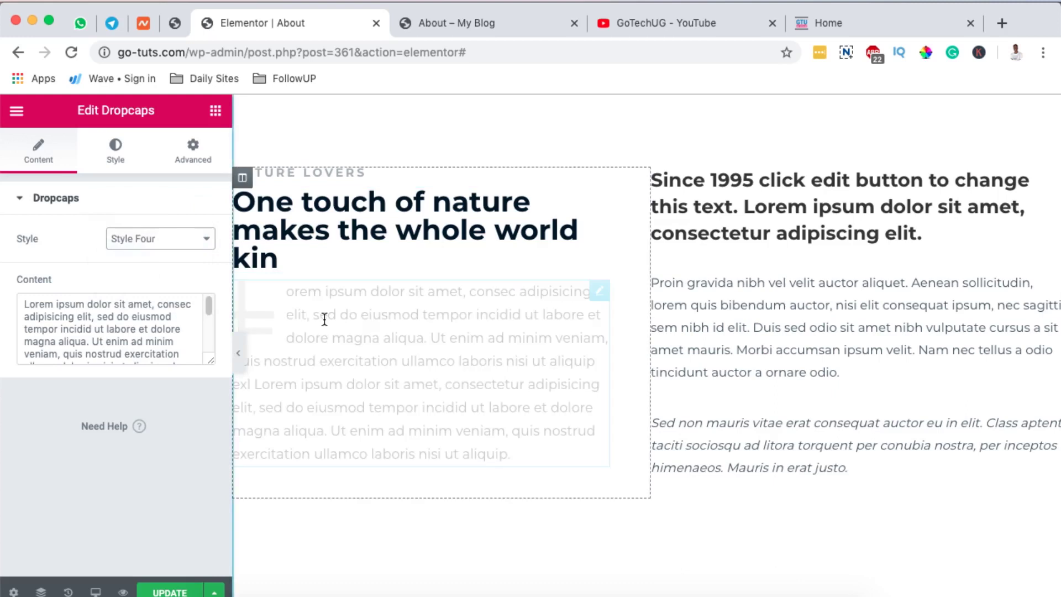
left_click(162, 247)
left_click(165, 257)
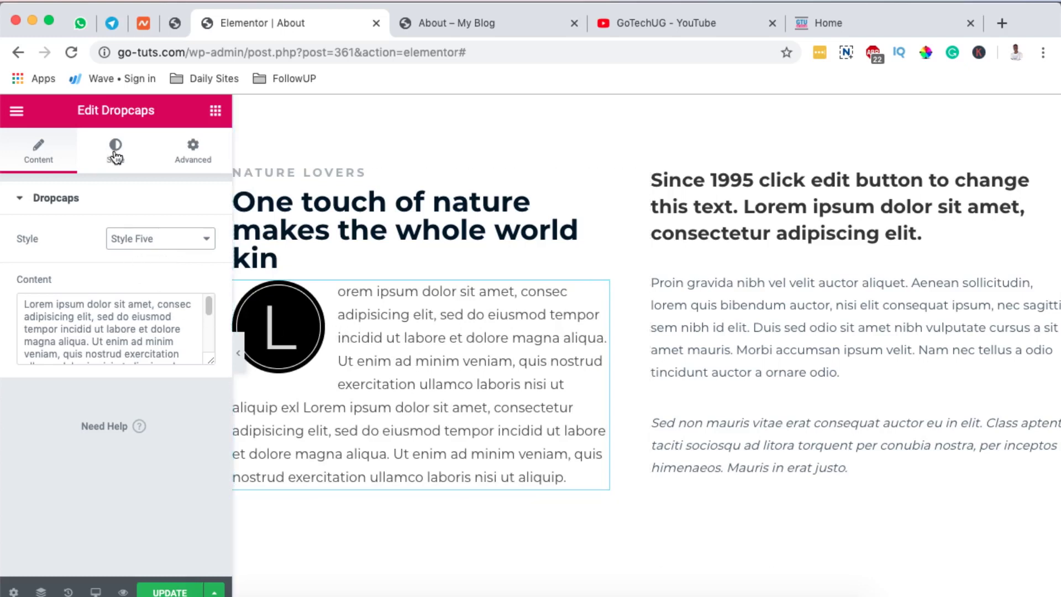
Set the paragraph text color of the new dropcaps widget to the pink #bc2768
left_click(132, 158)
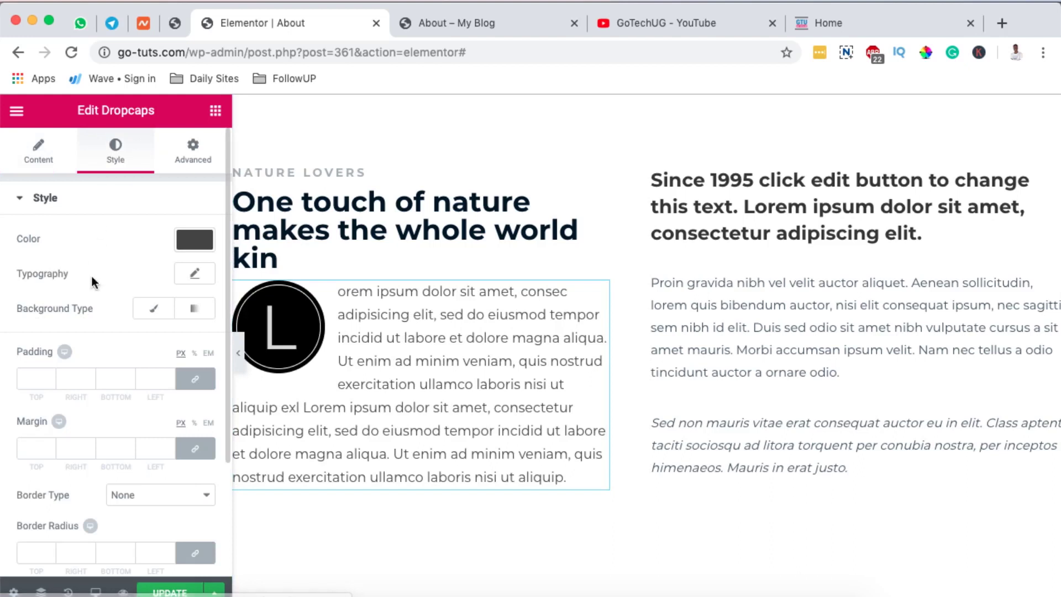
left_click(195, 239)
left_click(194, 239)
left_click(195, 239)
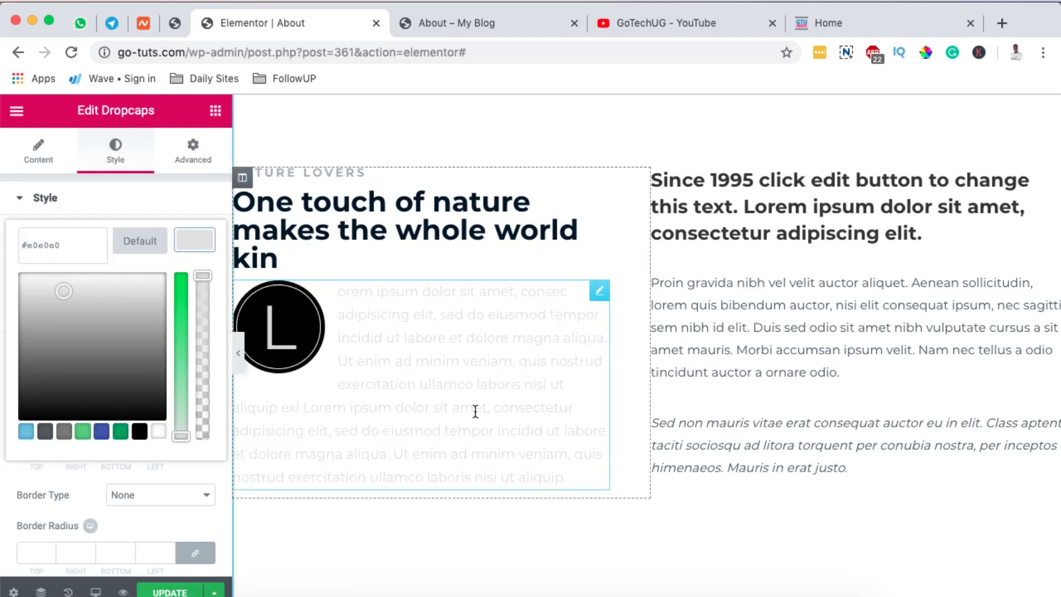
left_click(181, 310)
left_click(157, 311)
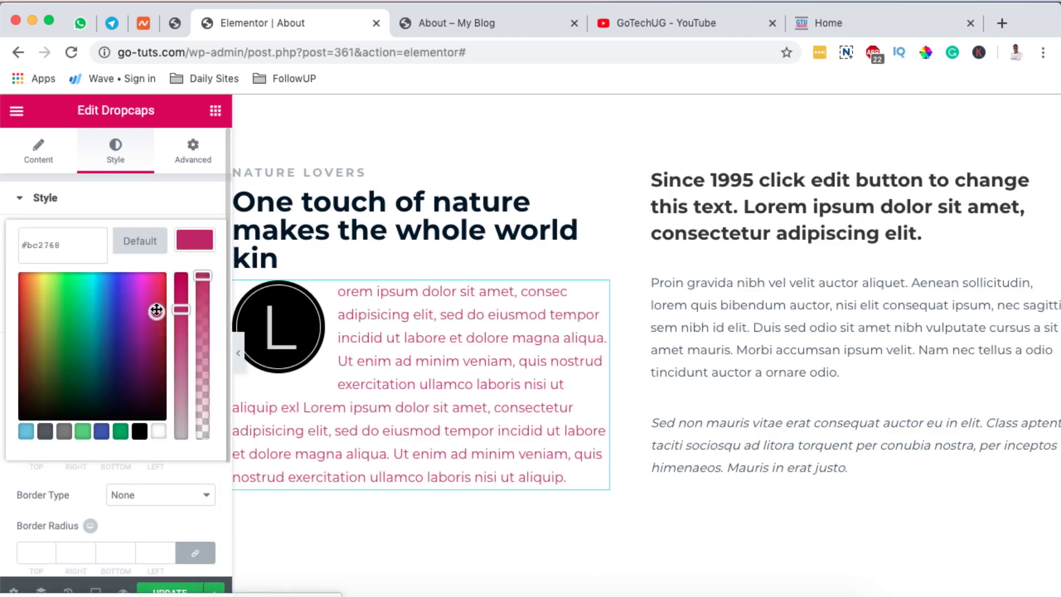
left_click(190, 238)
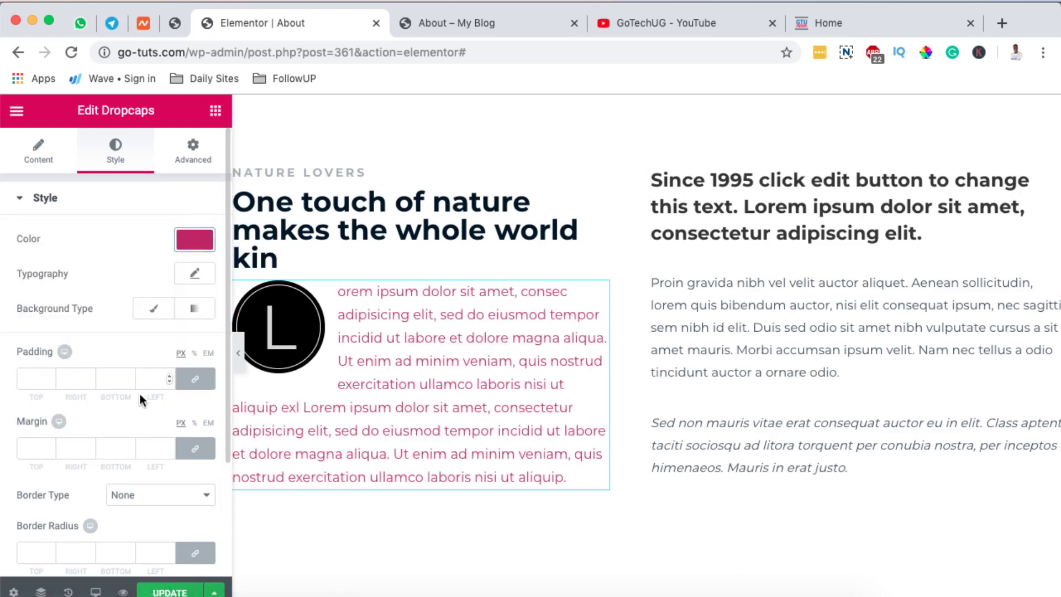
Look through the widget's style options and set the Dropcap Latter color to the green #30e840
scroll(139, 392, "down", 2)
scroll(139, 393, "up", 2)
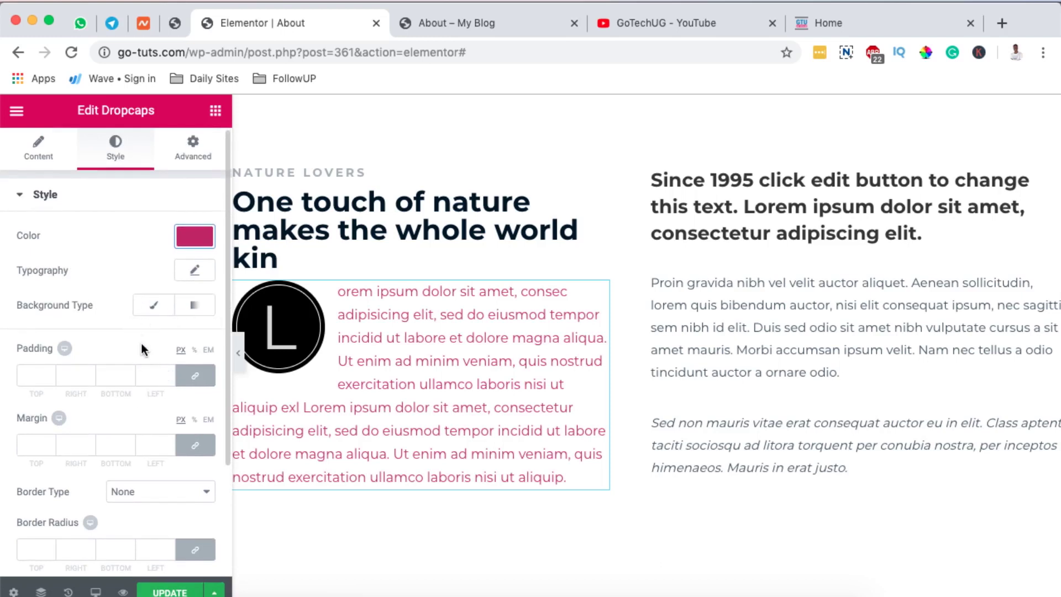
scroll(142, 344, "down", 5)
scroll(141, 343, "up", 4)
scroll(141, 343, "down", 3)
scroll(142, 344, "up", 2)
scroll(163, 294, "down", 4)
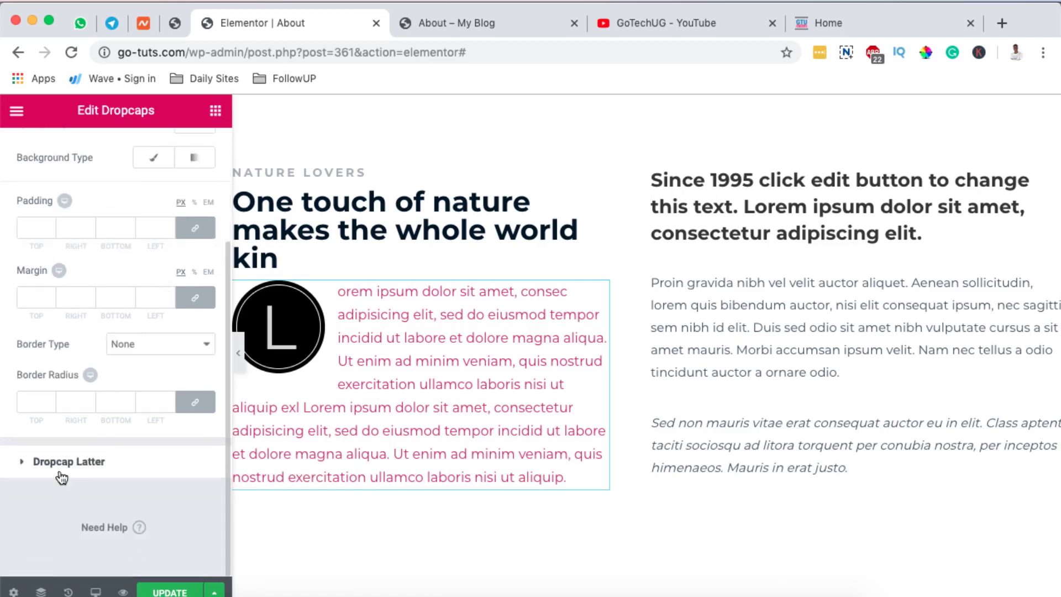
left_click(85, 459)
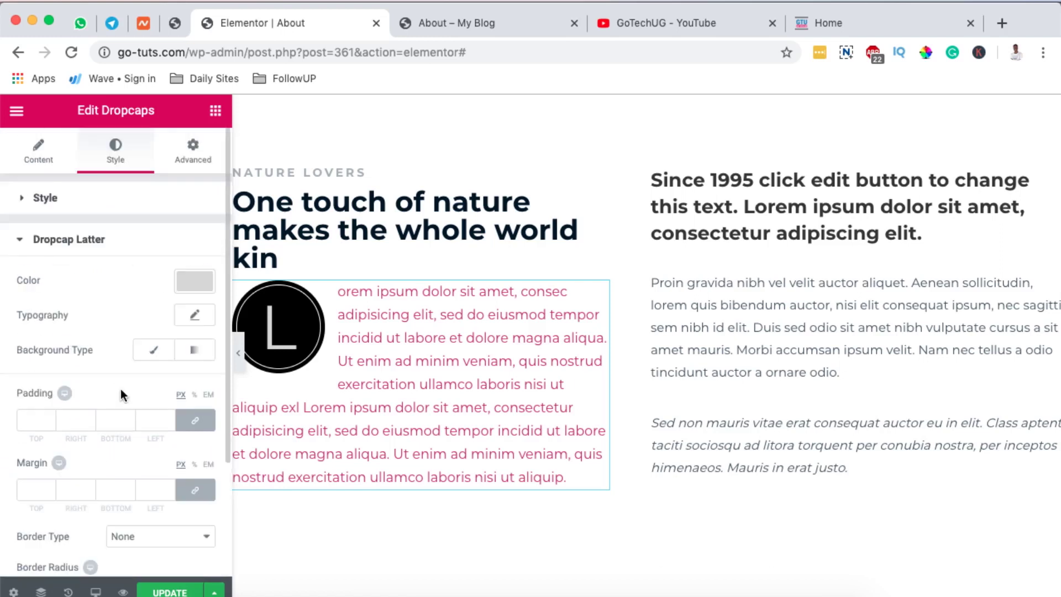
scroll(127, 348, "down", 2)
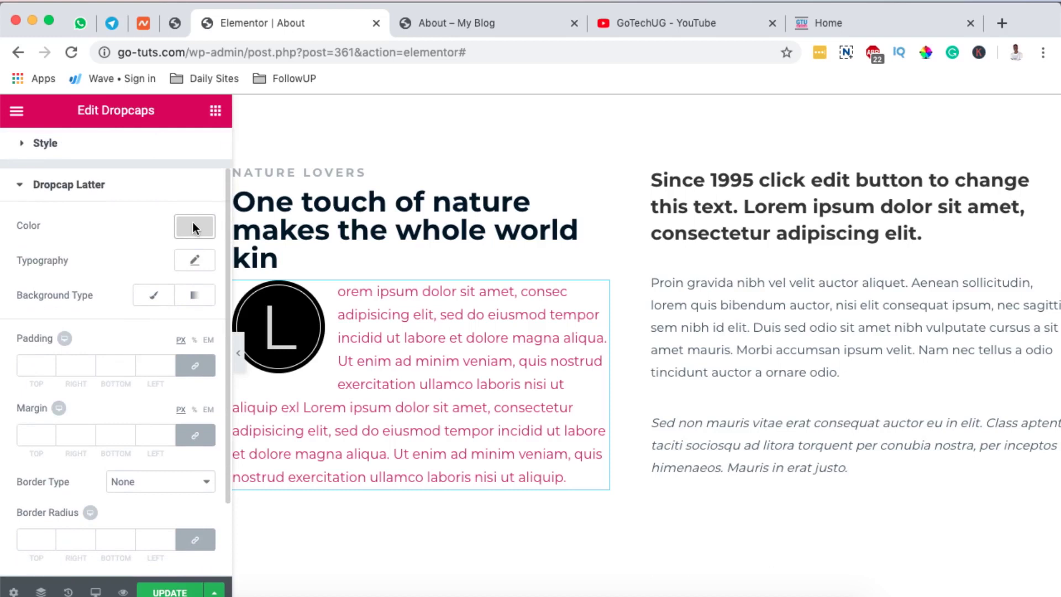
left_click(193, 223)
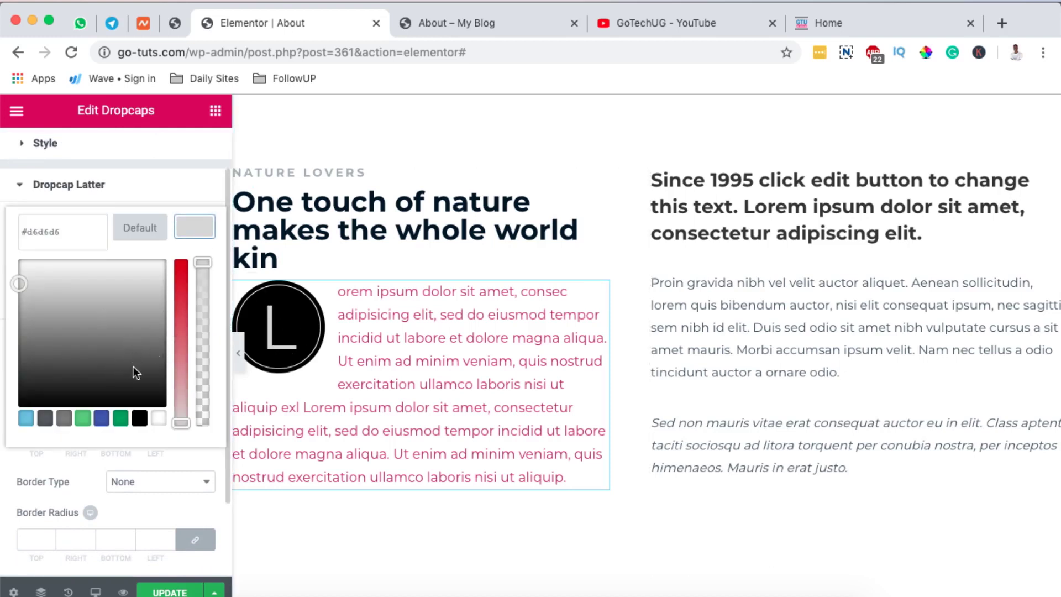
left_click(72, 271)
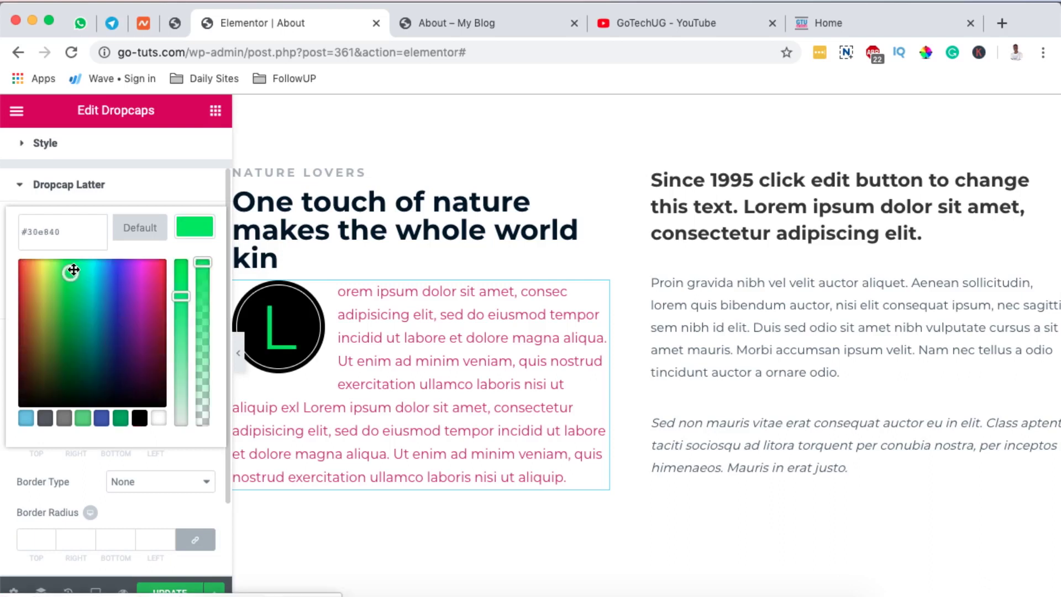
left_click(201, 227)
Give the dropcap letter a gradient background with the magenta #f835ff as its first color
scroll(135, 413, "down", 3)
scroll(135, 414, "up", 5)
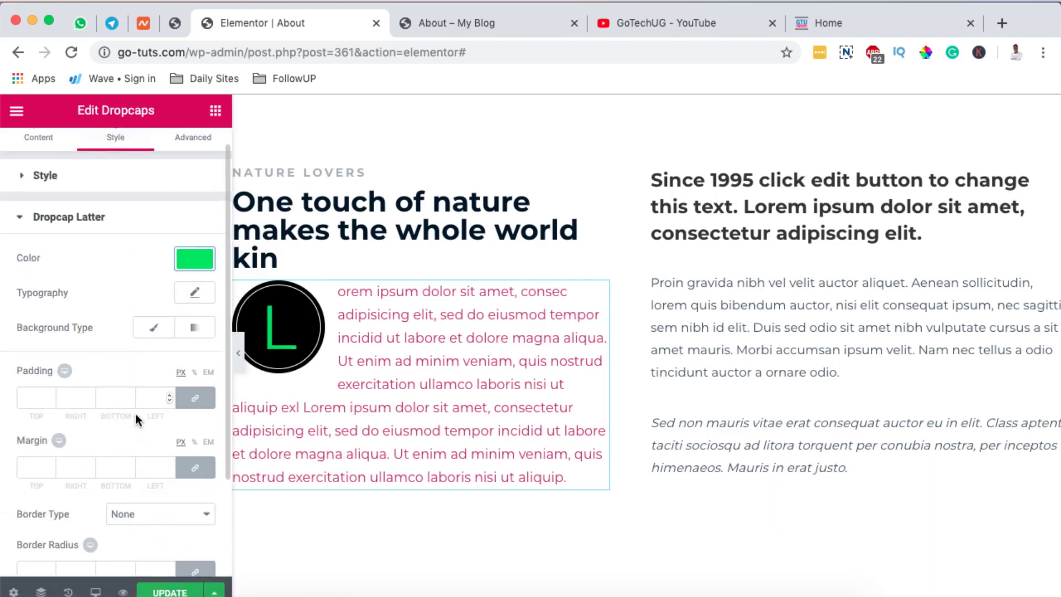
left_click(194, 328)
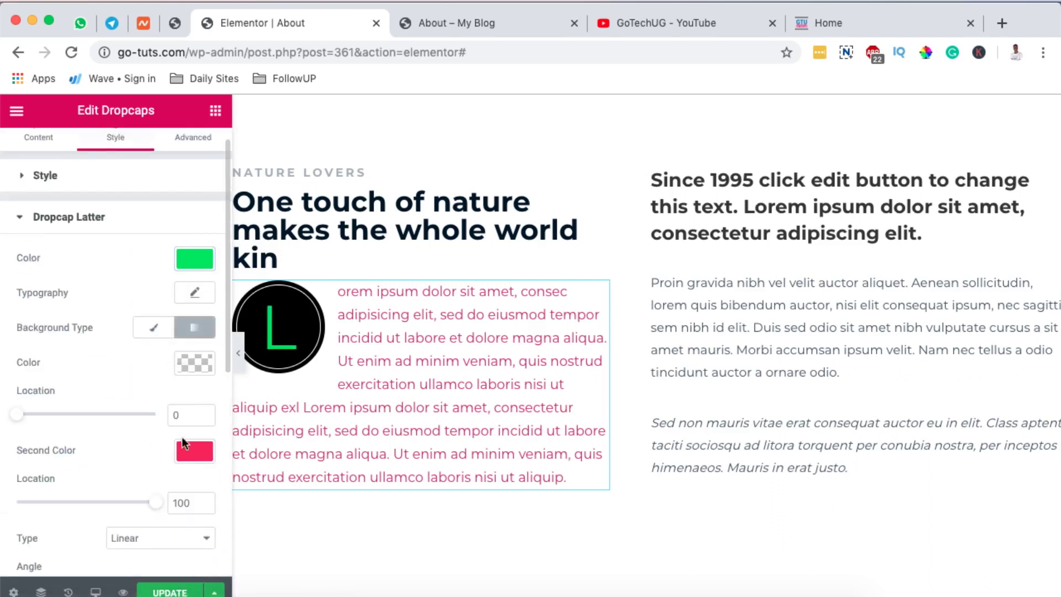
left_click(196, 360)
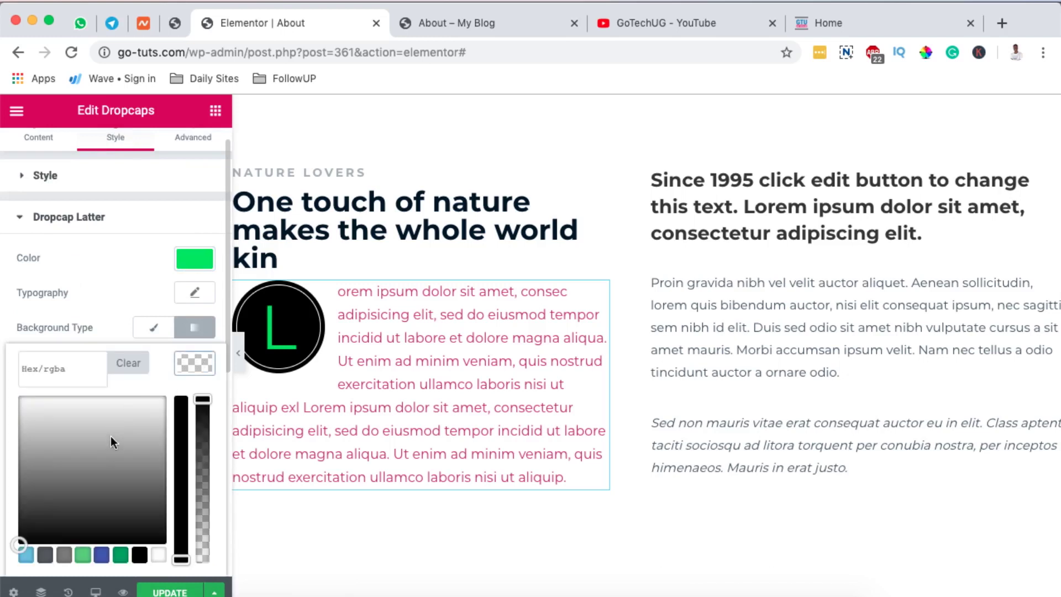
left_click(121, 555)
left_click_drag(78, 449, 147, 370)
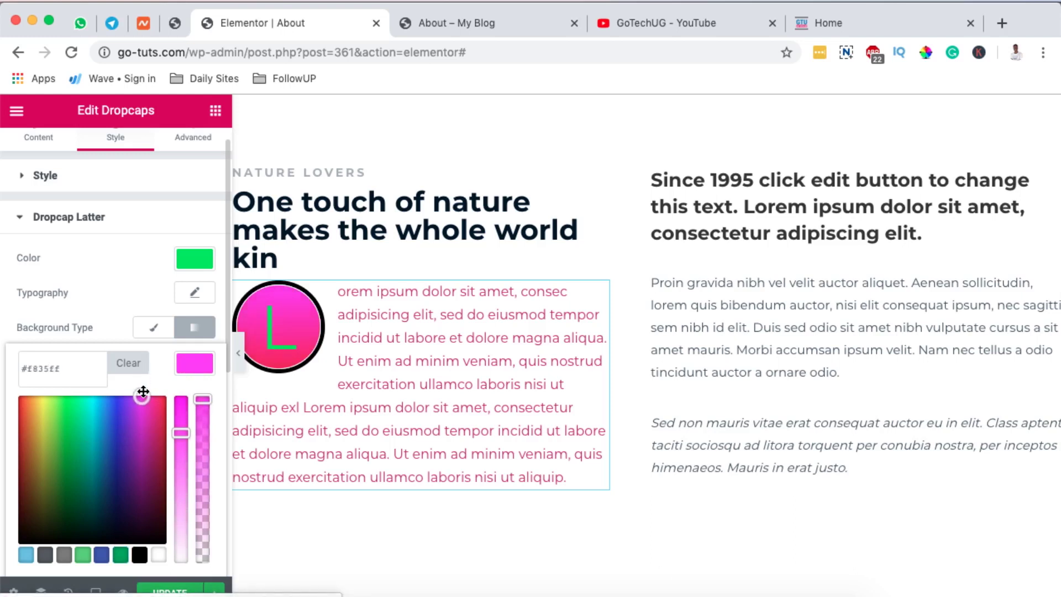
left_click(188, 362)
Compare the new dropcap in the duplicated section with the two dropcaps in the original section above
scroll(334, 392, "down", 2)
scroll(333, 392, "up", 7)
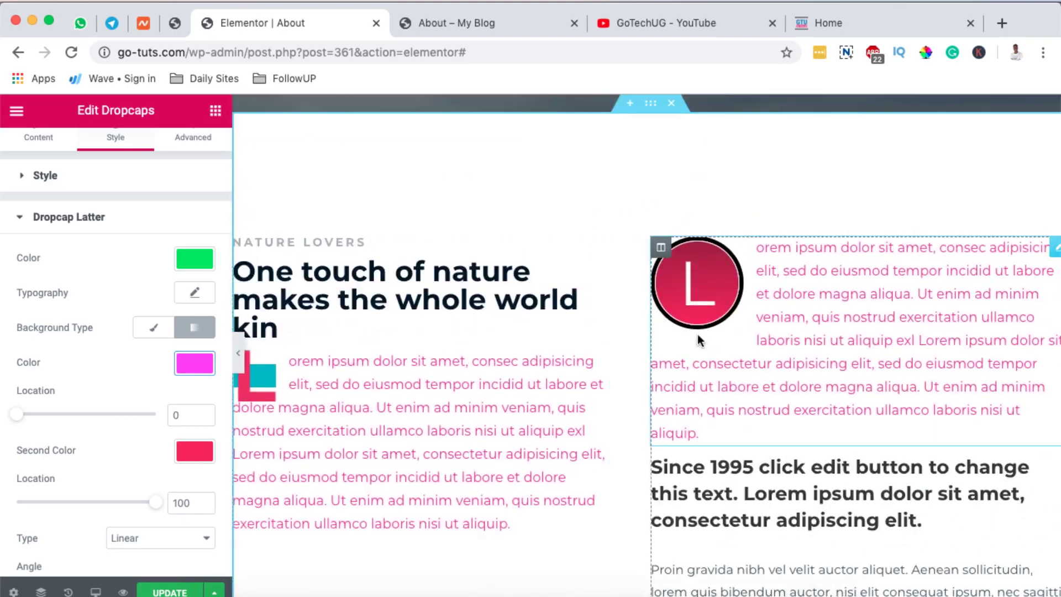
scroll(705, 447, "down", 15)
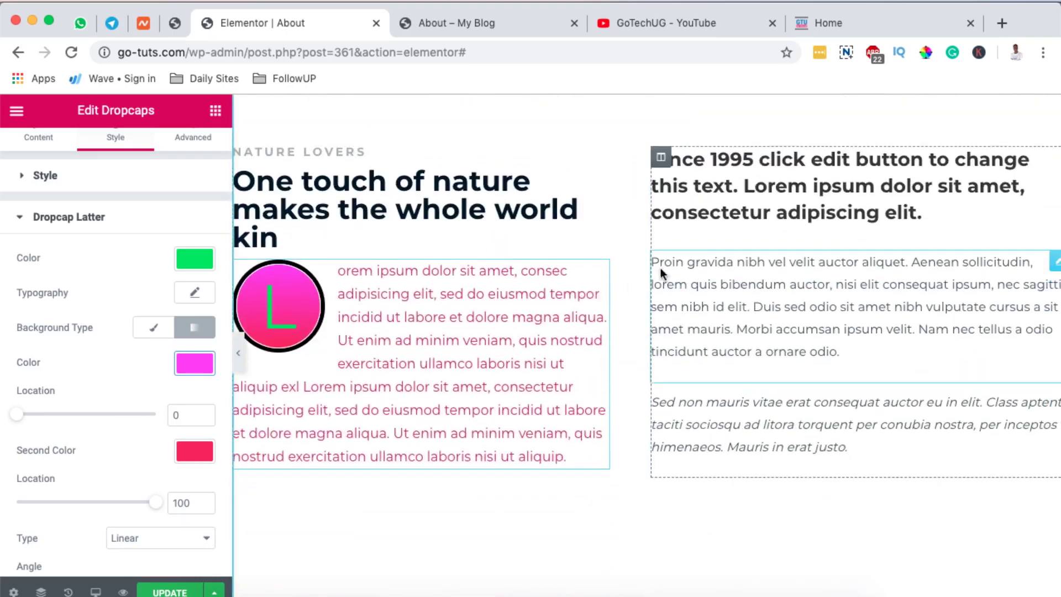
scroll(593, 268, "up", 16)
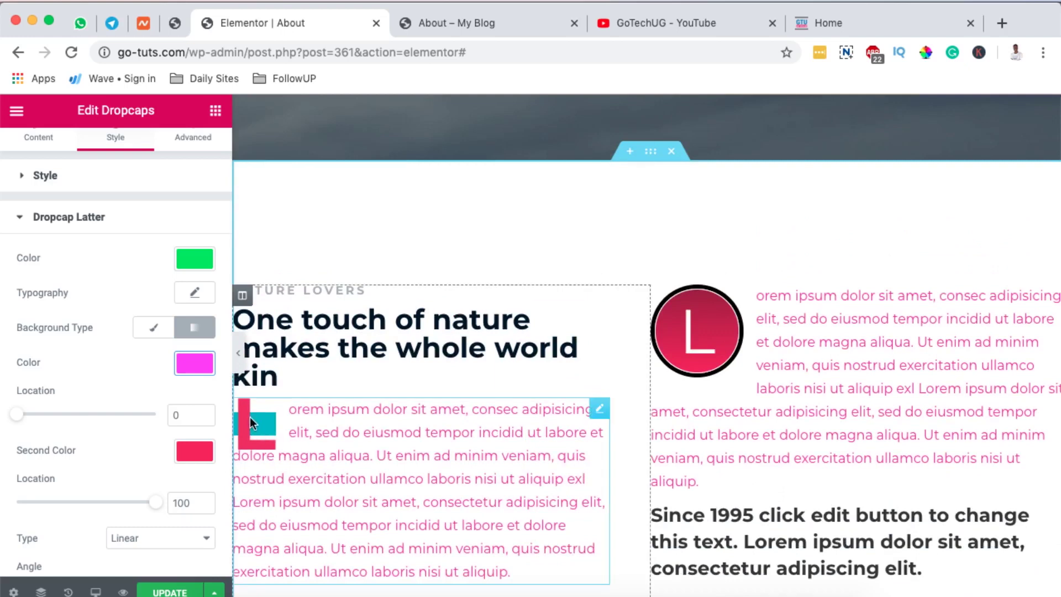
Add a Dropcaps widget below the "Proin gravida" paragraph in the second column of the duplicated section
scroll(251, 418, "down", 9)
scroll(250, 423, "down", 1)
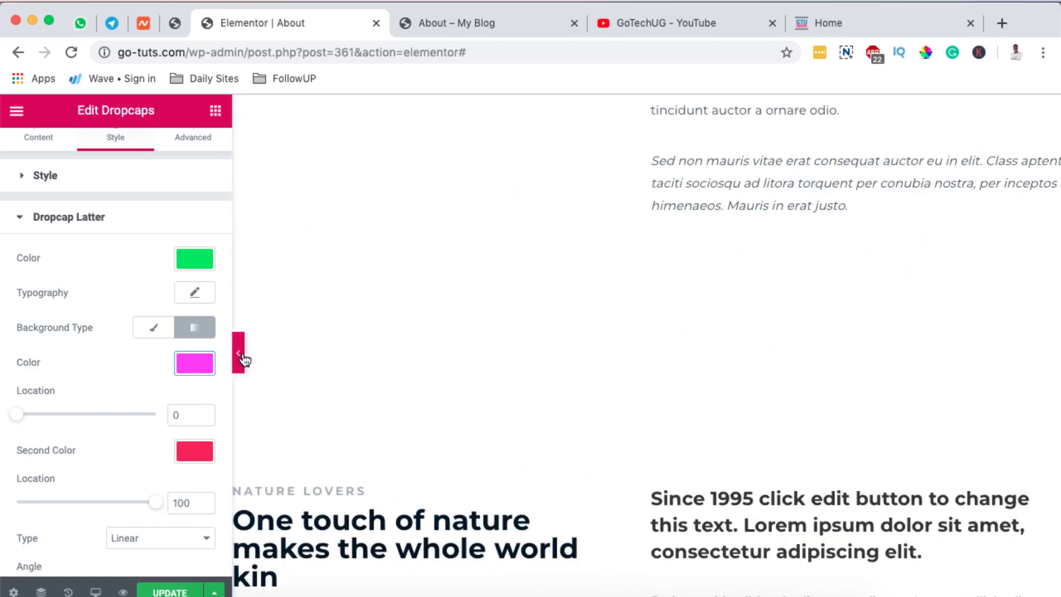
scroll(383, 460, "down", 9)
scroll(672, 303, "up", 2)
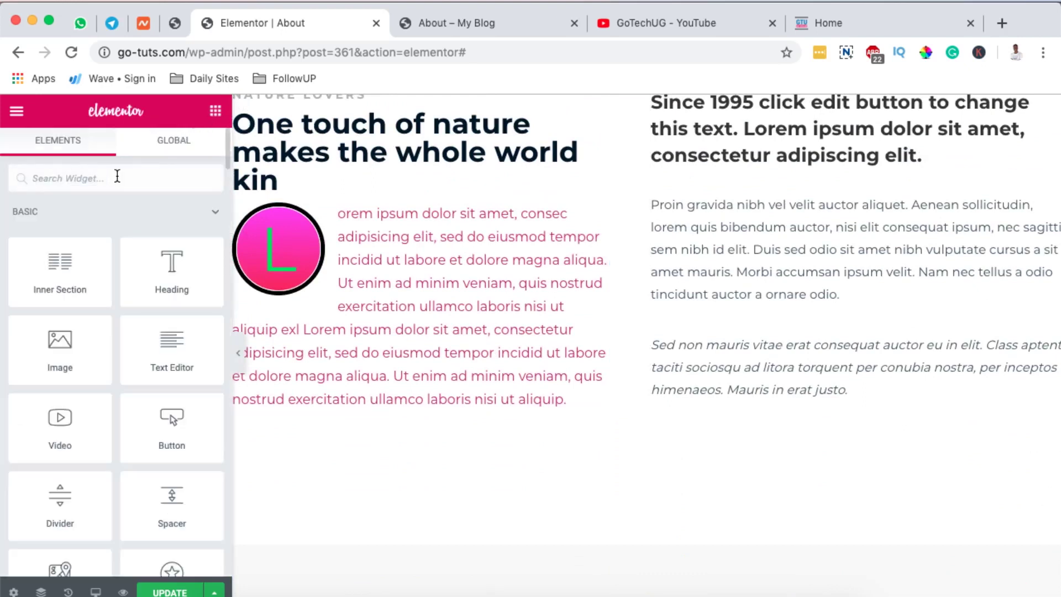
type("dro")
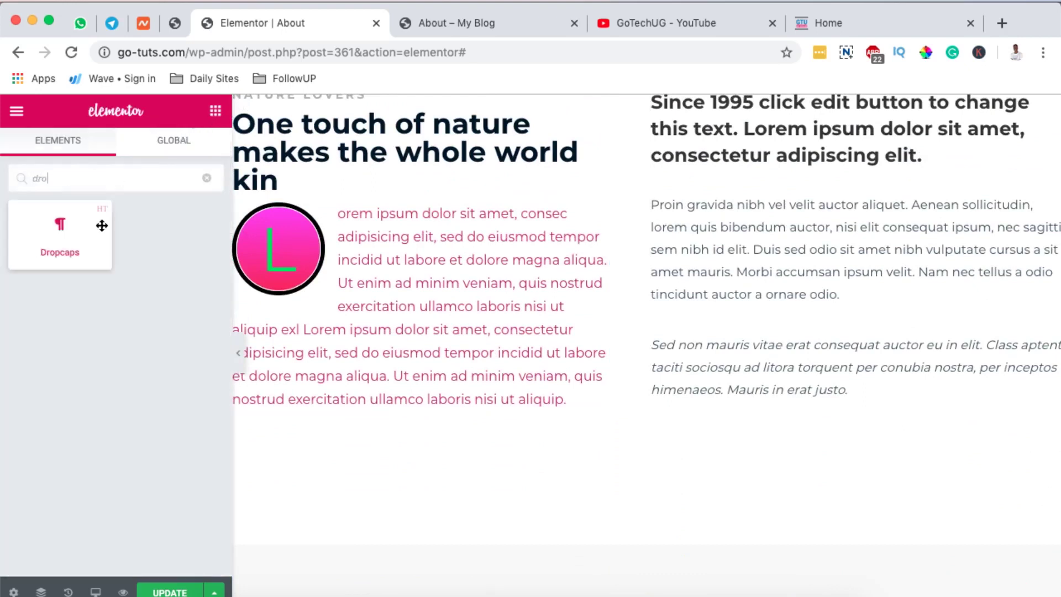
left_click_drag(59, 232, 741, 316)
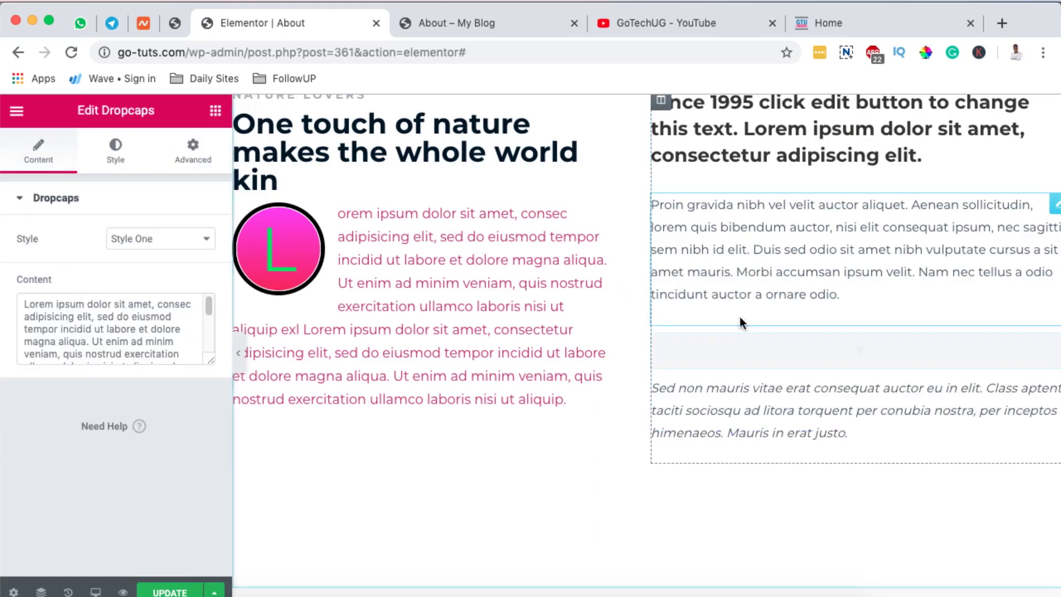
Check which style the teal-backed dropcap in the original section uses and set the new Dropcaps widget to Style Two
scroll(325, 268, "up", 3)
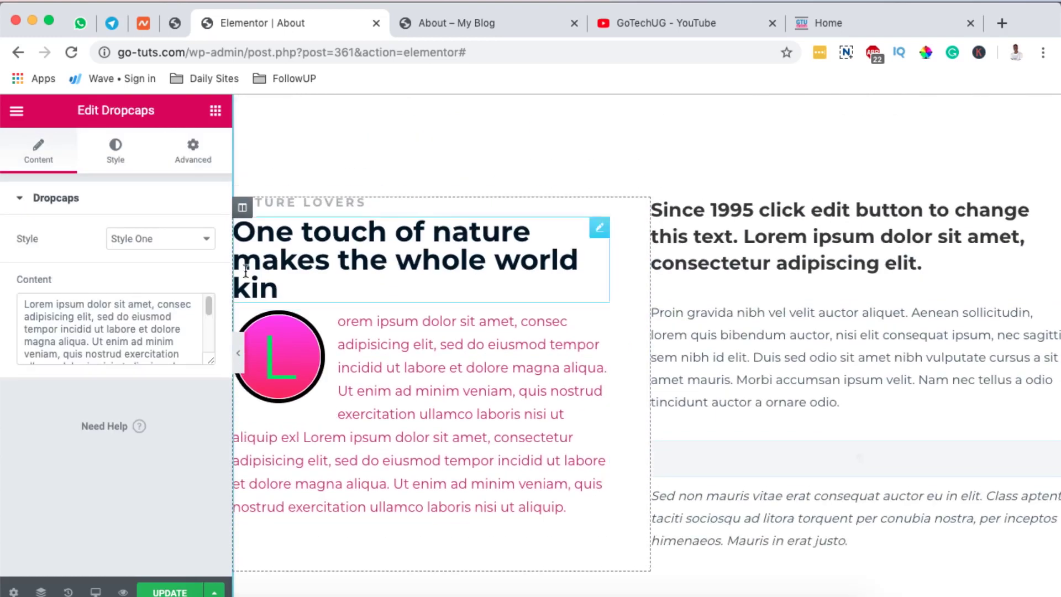
scroll(466, 241, "up", 15)
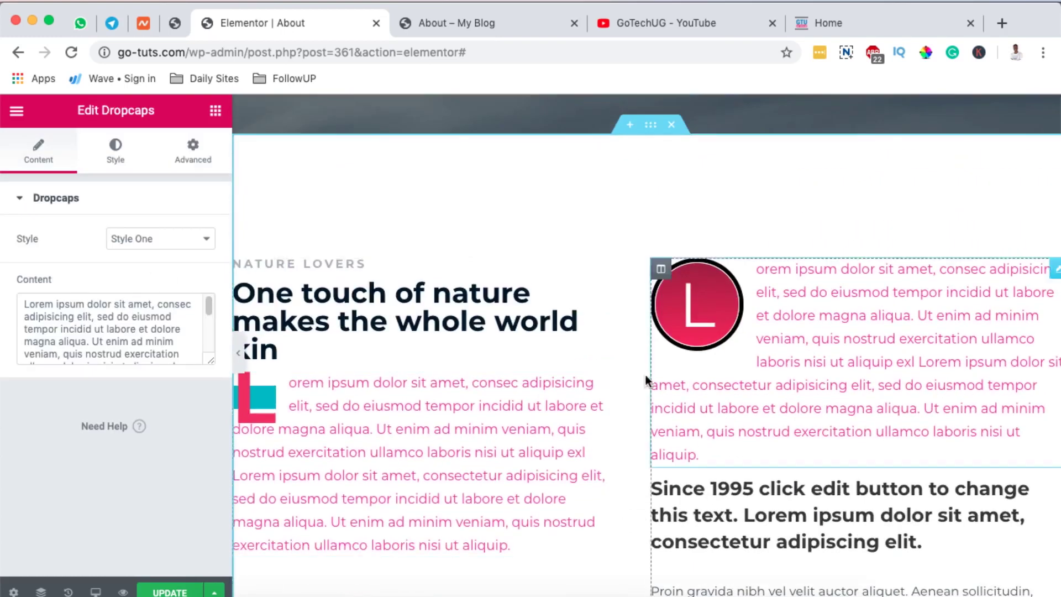
left_click(567, 389)
scroll(567, 469, "down", 10)
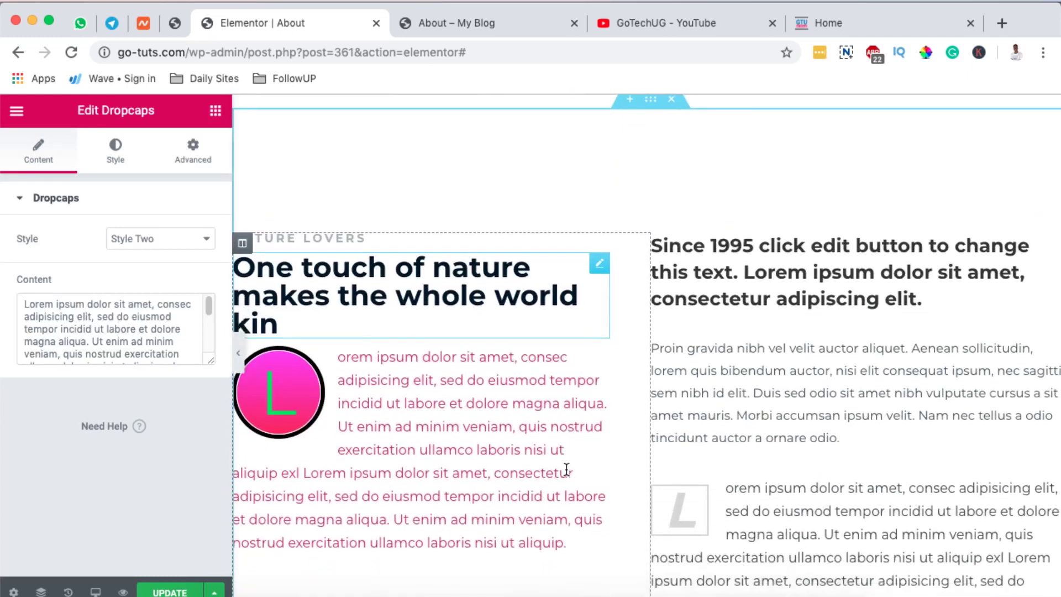
scroll(567, 469, "down", 3)
left_click(1056, 386)
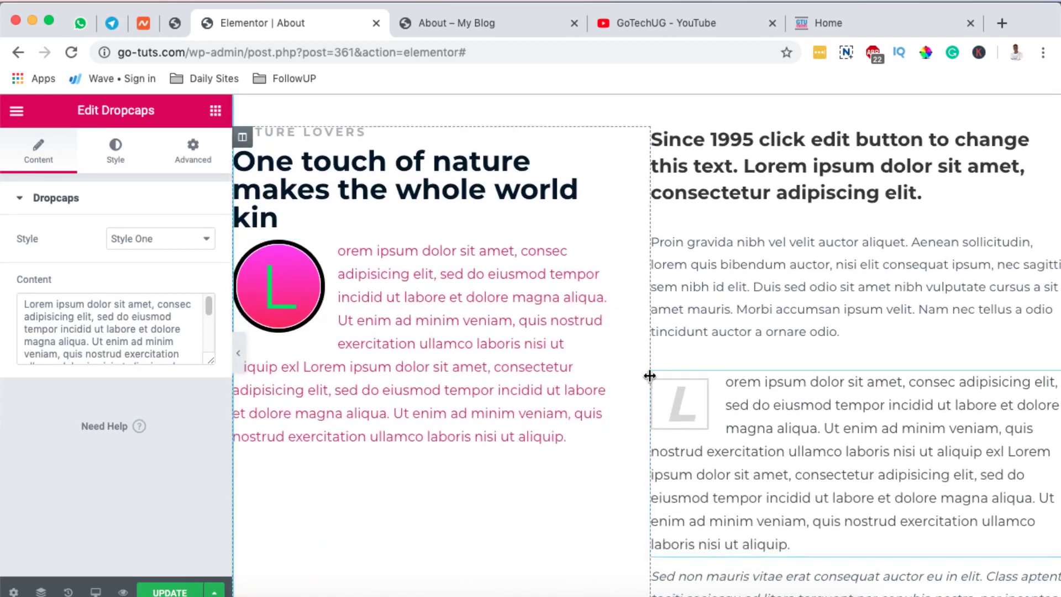
left_click(154, 246)
left_click(148, 253)
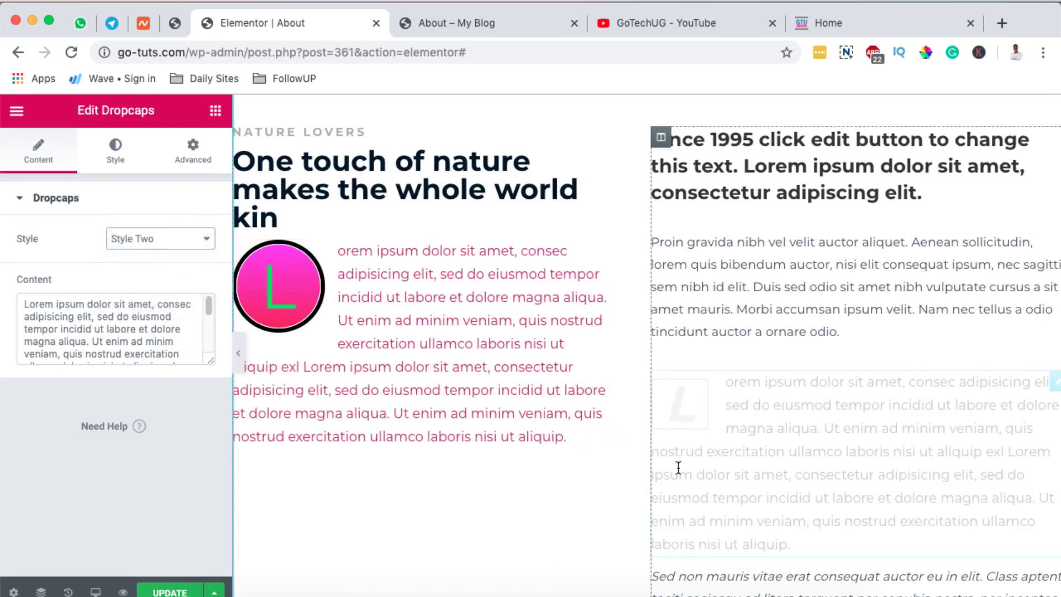
Set the paragraph text color of the new Dropcaps widget to the magenta #c92aa4
left_click(116, 150)
scroll(137, 412, "down", 1)
scroll(137, 412, "up", 1)
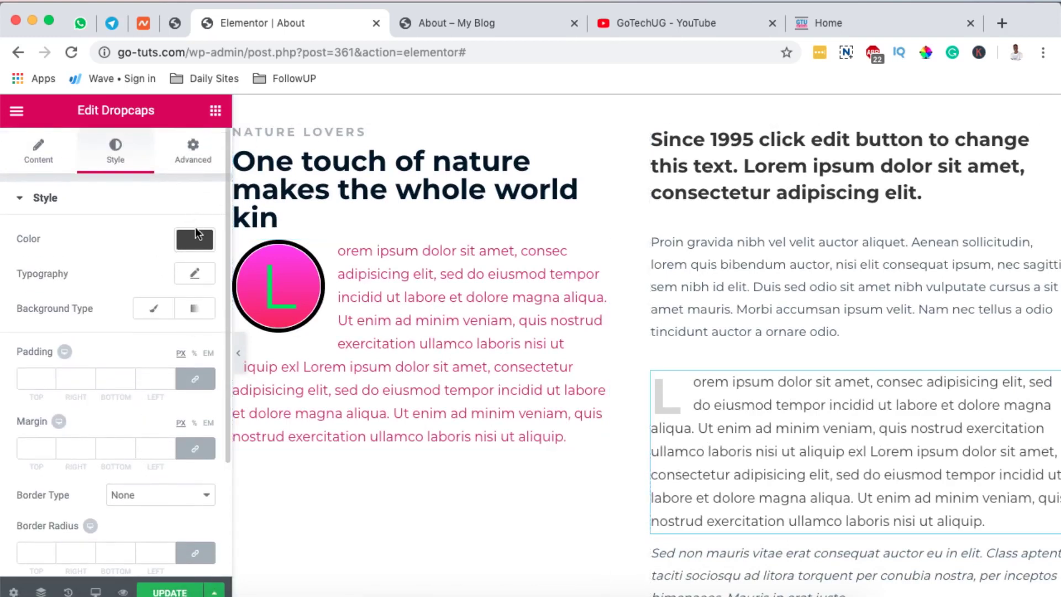
left_click(197, 241)
left_click_drag(64, 401, 44, 402)
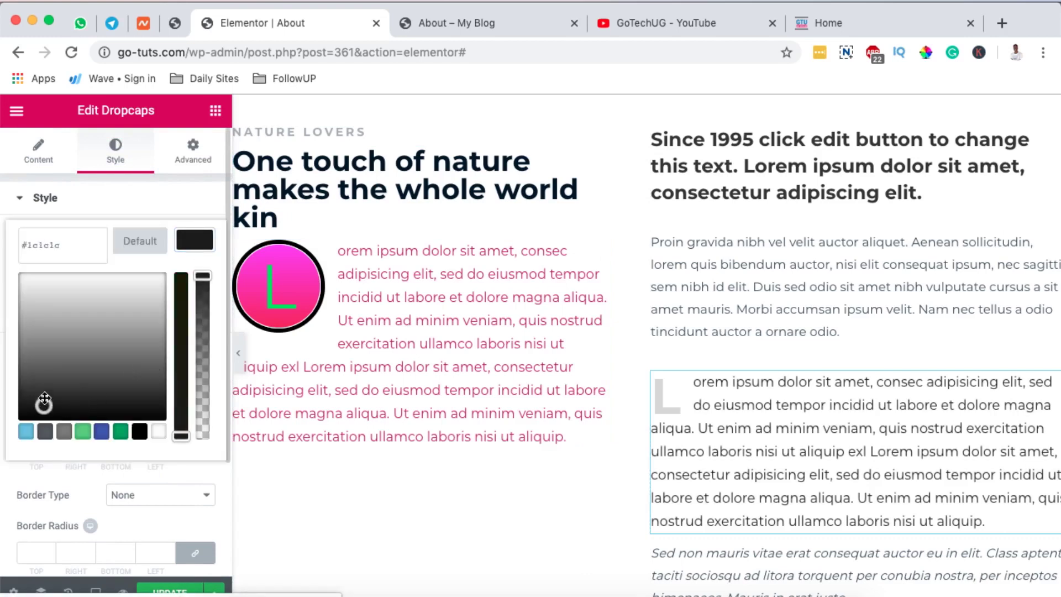
left_click(121, 431)
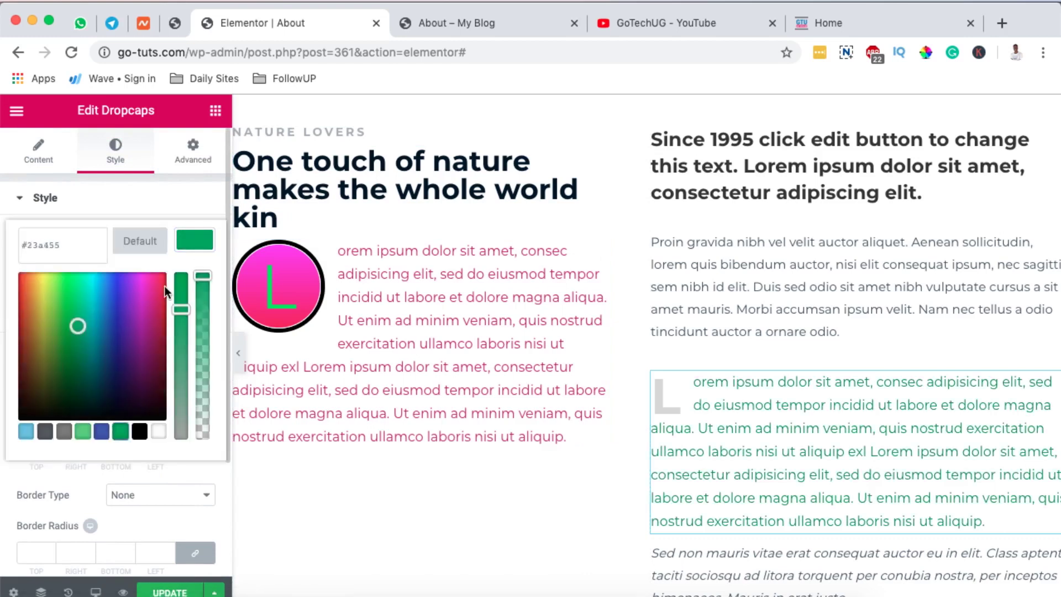
left_click(147, 309)
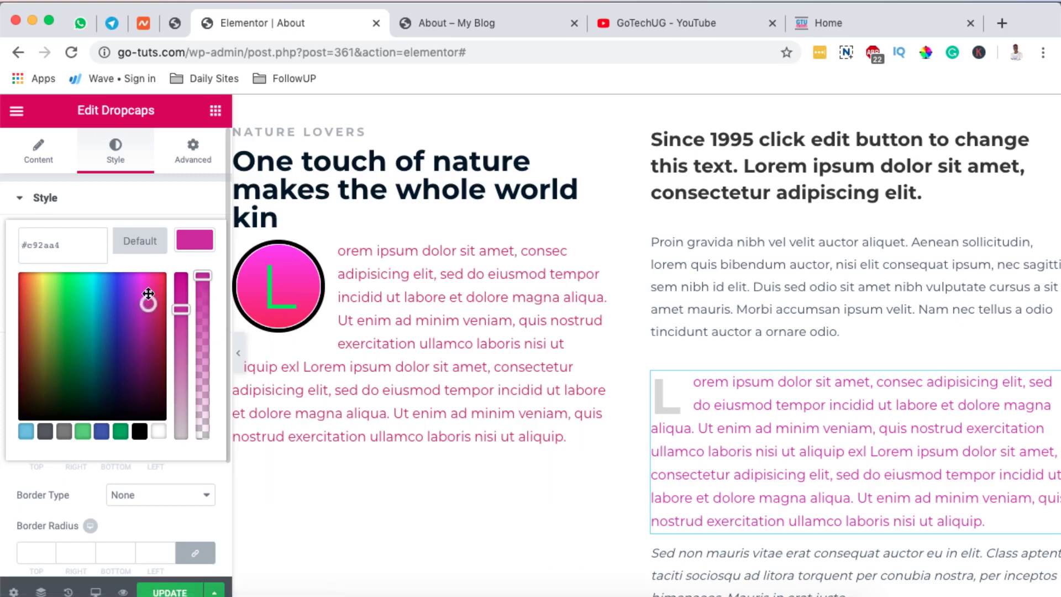
left_click(193, 239)
Set the Dropcap Latter color of the new widget to a dark magenta
scroll(190, 421, "down", 3)
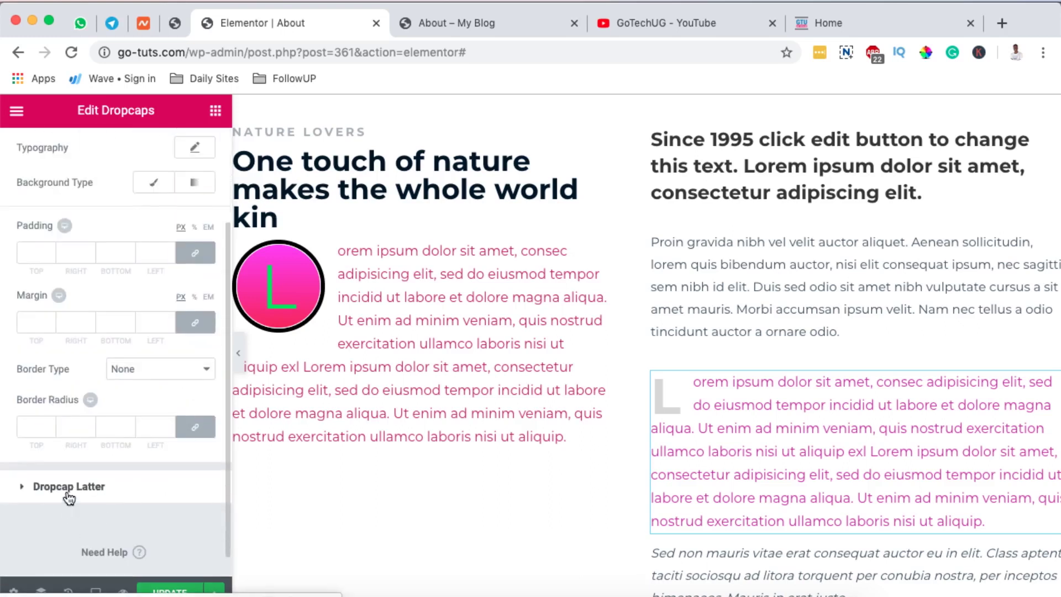
left_click(76, 488)
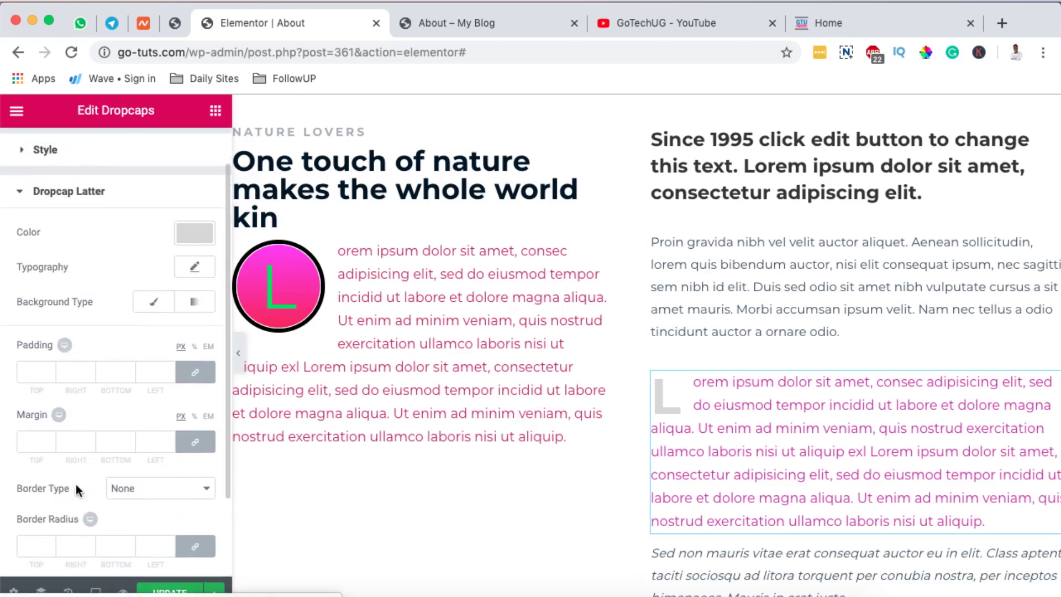
scroll(695, 350, "up", 6)
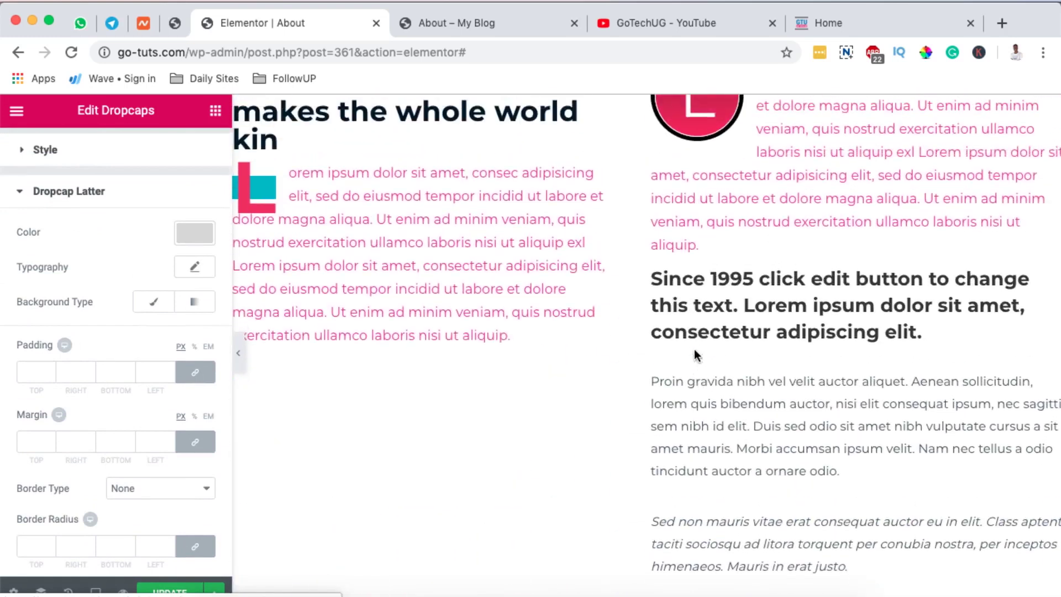
scroll(694, 350, "down", 7)
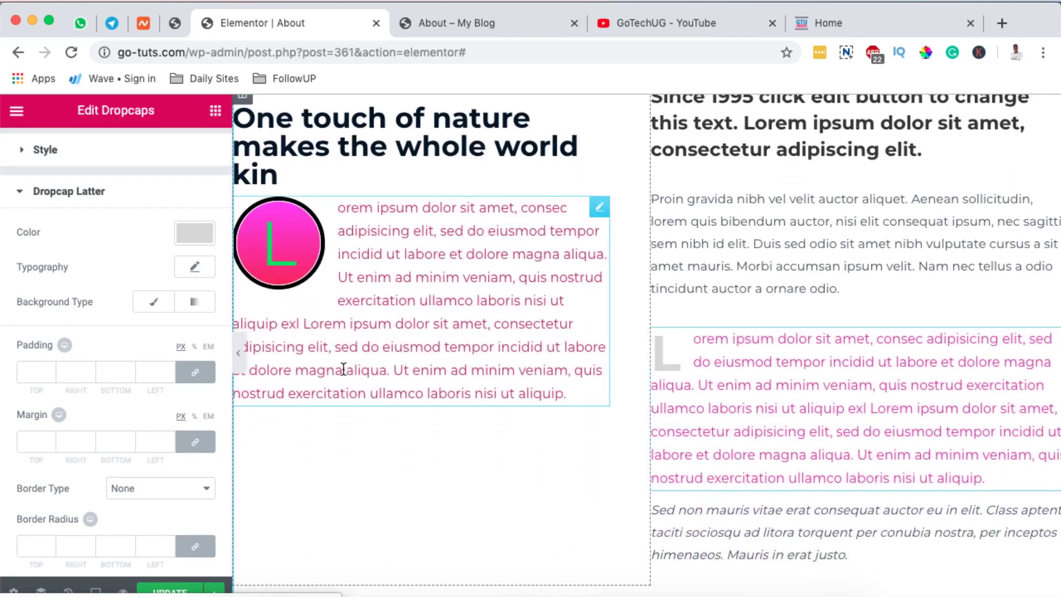
left_click(194, 232)
left_click_drag(127, 290, 157, 323)
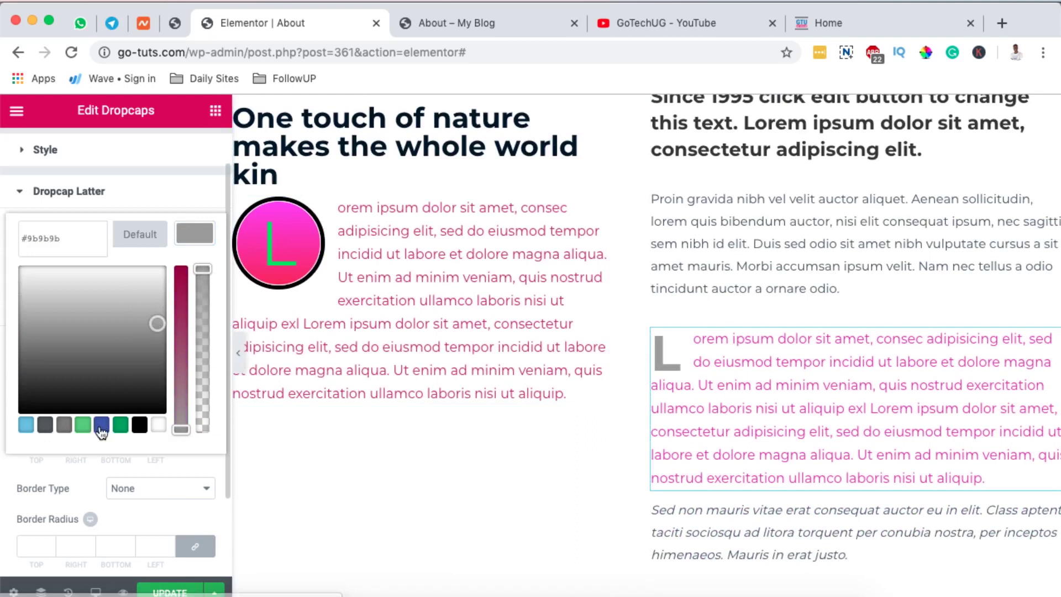
left_click(119, 424)
left_click(181, 308)
Try a classic background behind the dropcap letter, first in light gray and then in the olive #827c29
scroll(159, 453, "down", 2)
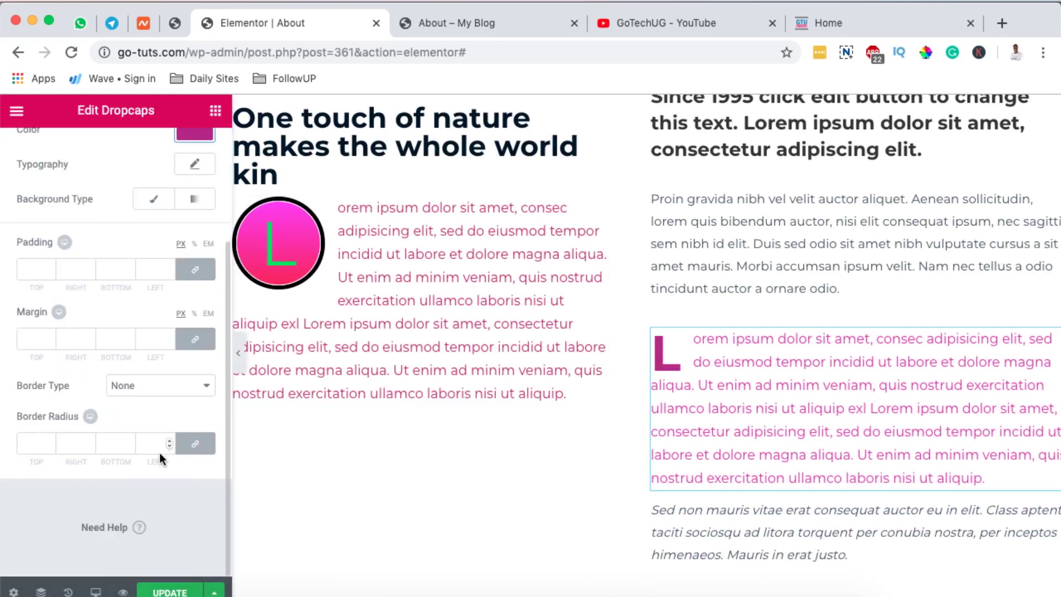
scroll(161, 454, "up", 2)
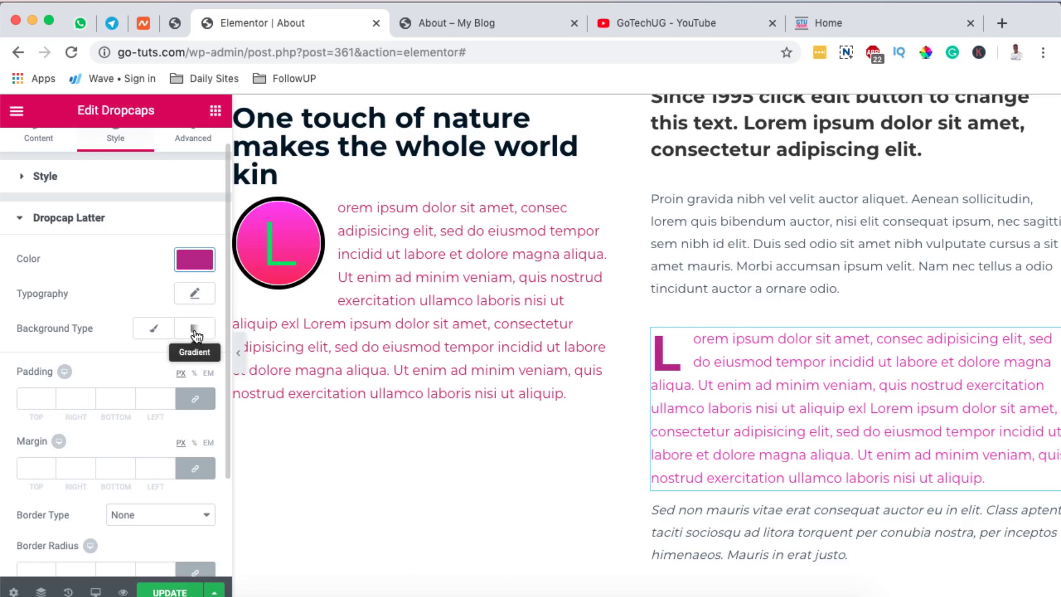
left_click(155, 329)
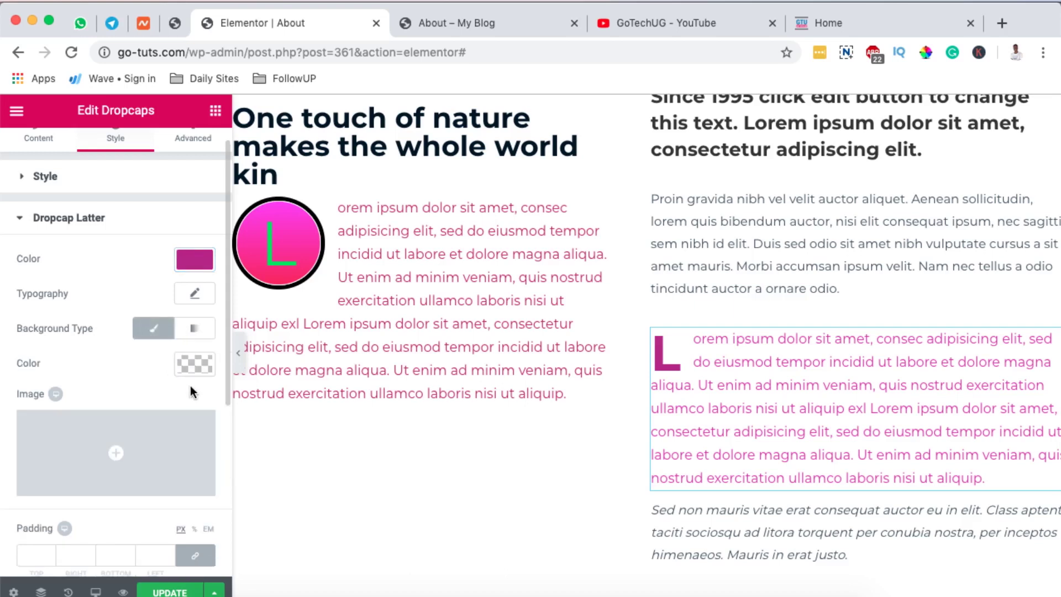
left_click(191, 363)
left_click_drag(107, 450, 78, 442)
left_click(75, 427)
left_click(198, 369)
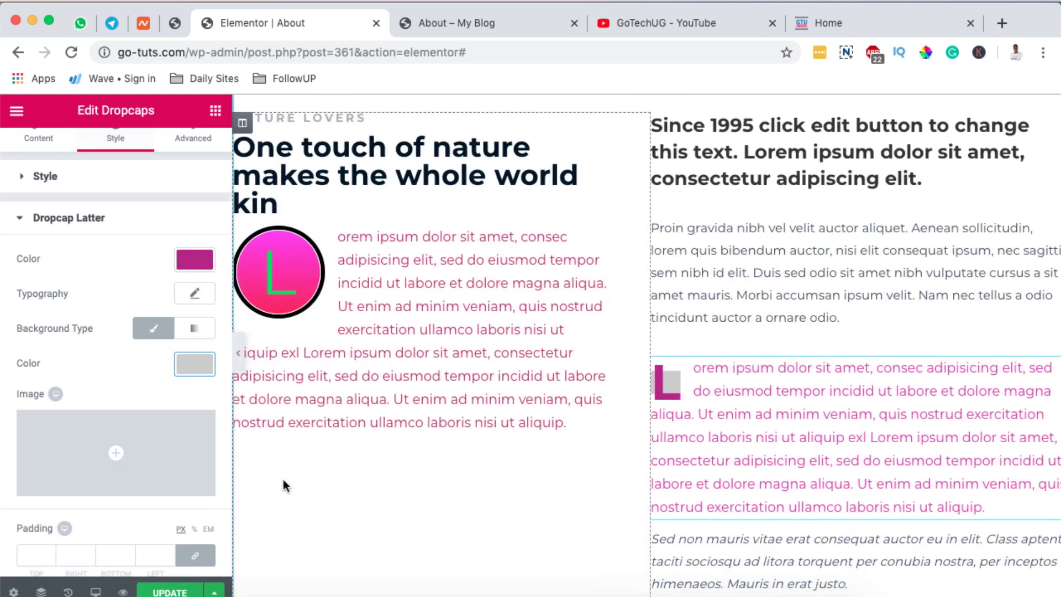
left_click(199, 362)
mouse_move(113, 525)
left_mouse_down()
mouse_move(130, 445)
mouse_move(116, 500)
mouse_move(43, 469)
left_mouse_up()
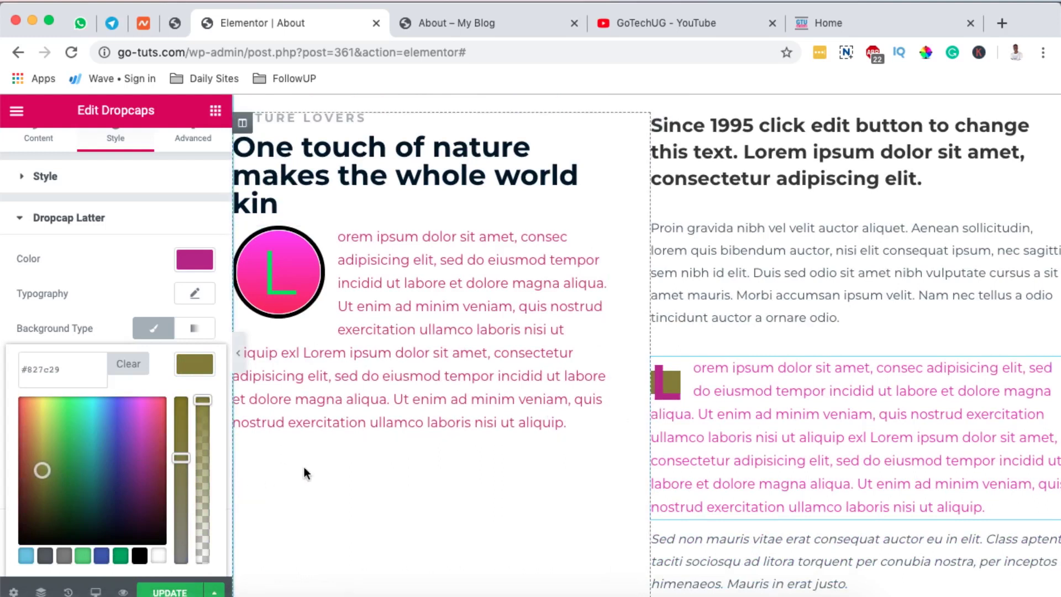
Switch the dropcap letter's background to a gradient with a dark green first color
left_click(194, 328)
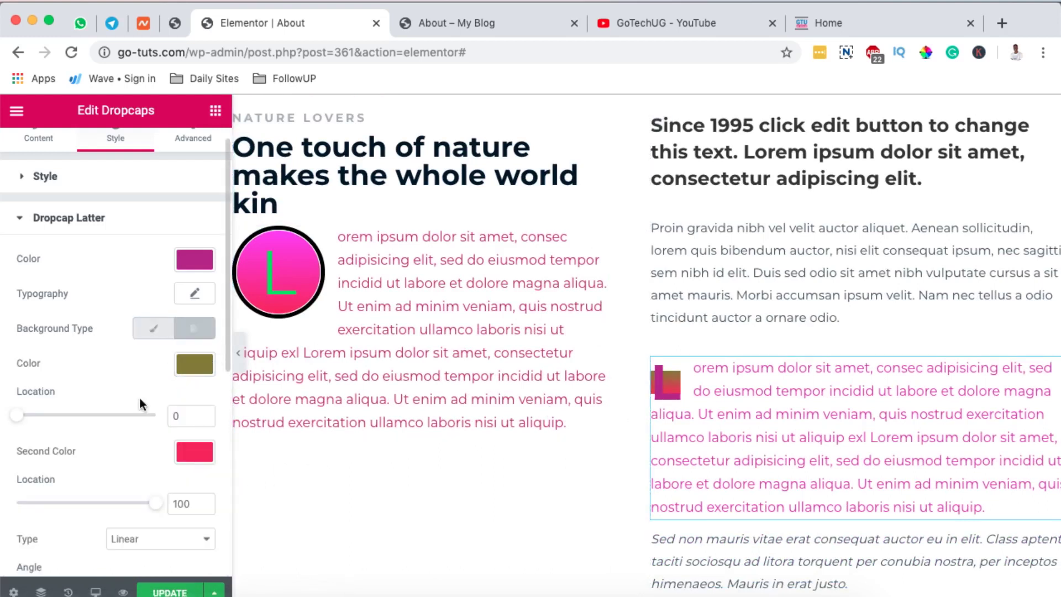
left_click(199, 366)
left_click_drag(64, 499, 82, 474)
left_click(195, 357)
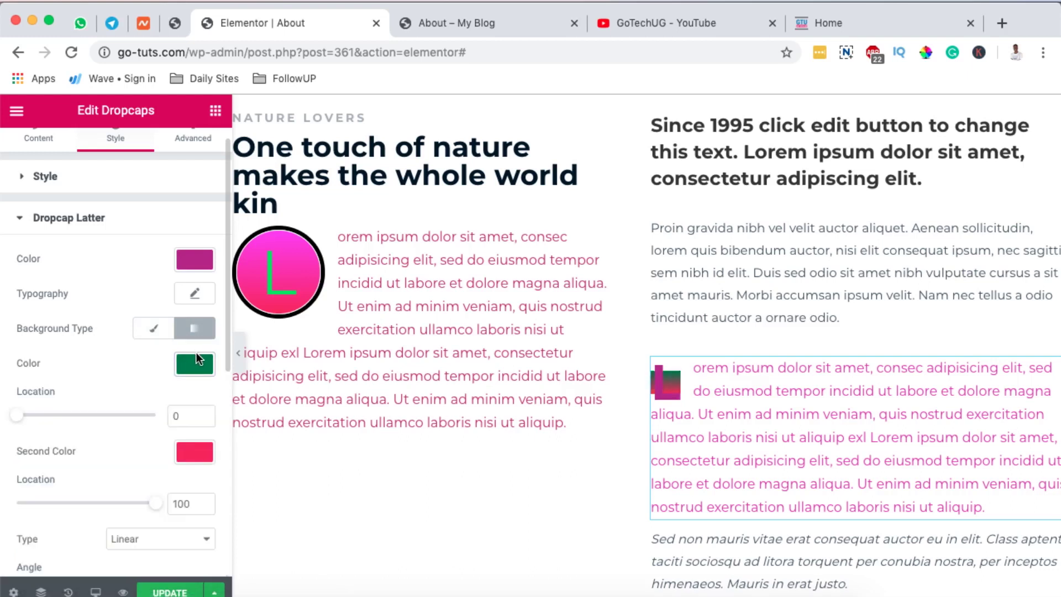
Try 100 px padding around the dropcap letter, then set the padding to 30 px on all sides
scroll(143, 453, "down", 4)
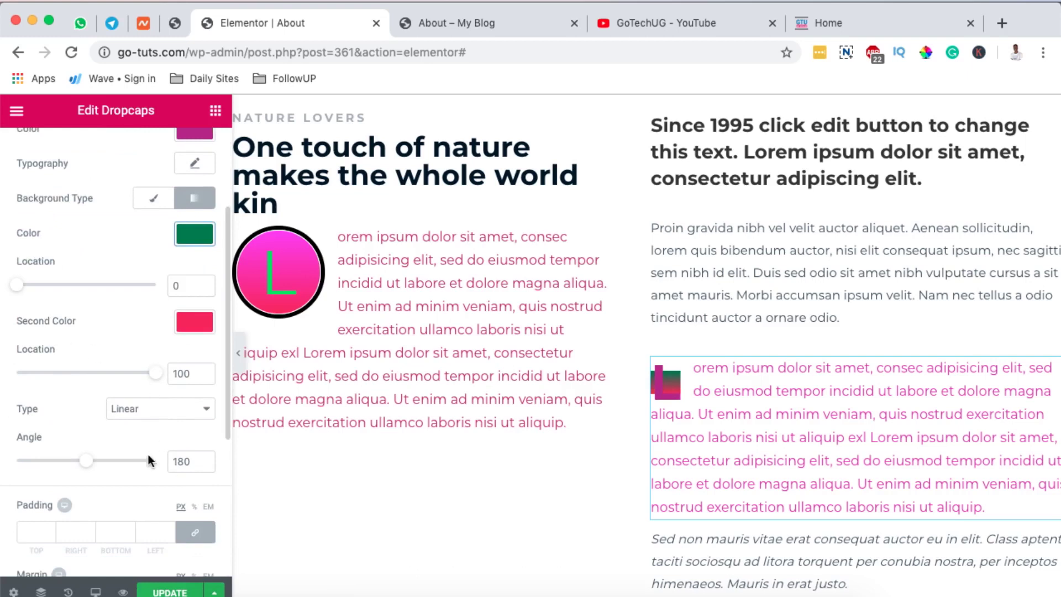
scroll(141, 489, "down", 3)
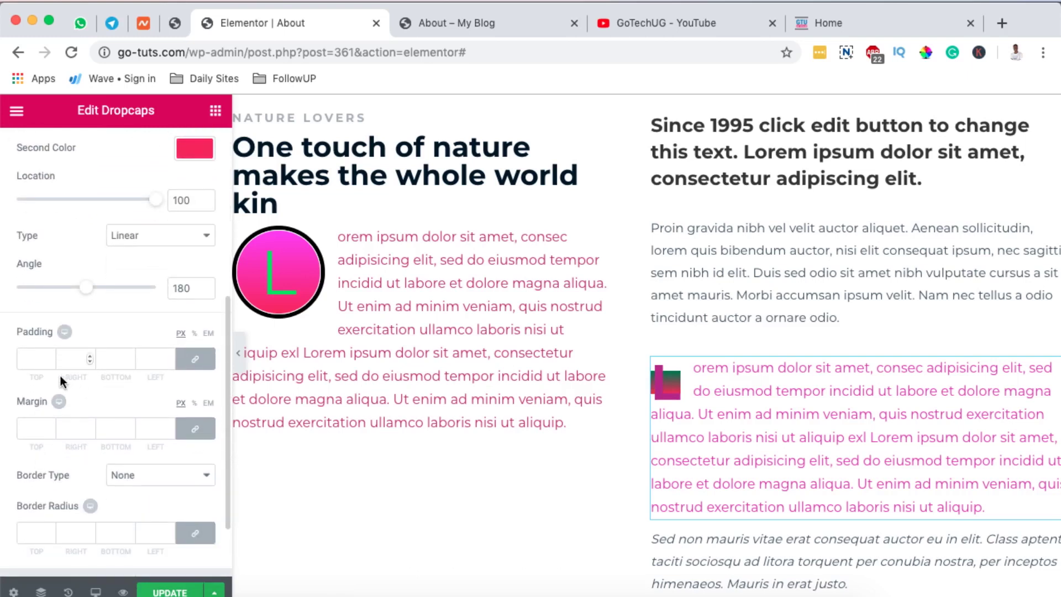
left_click(35, 358)
type("100")
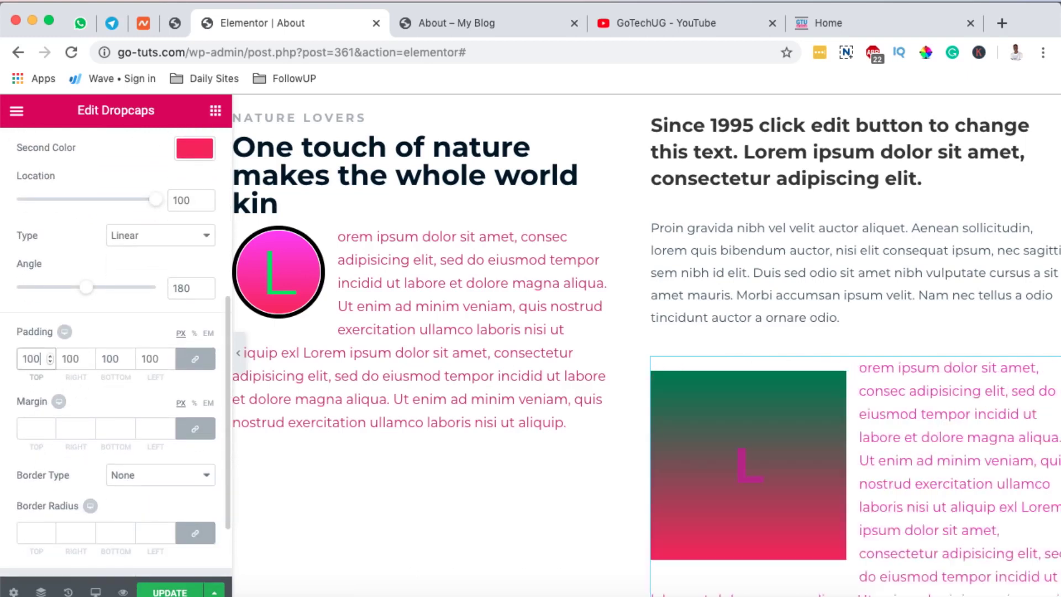
key("BackSpace")
key("BackSpace")
key("BackSpace")
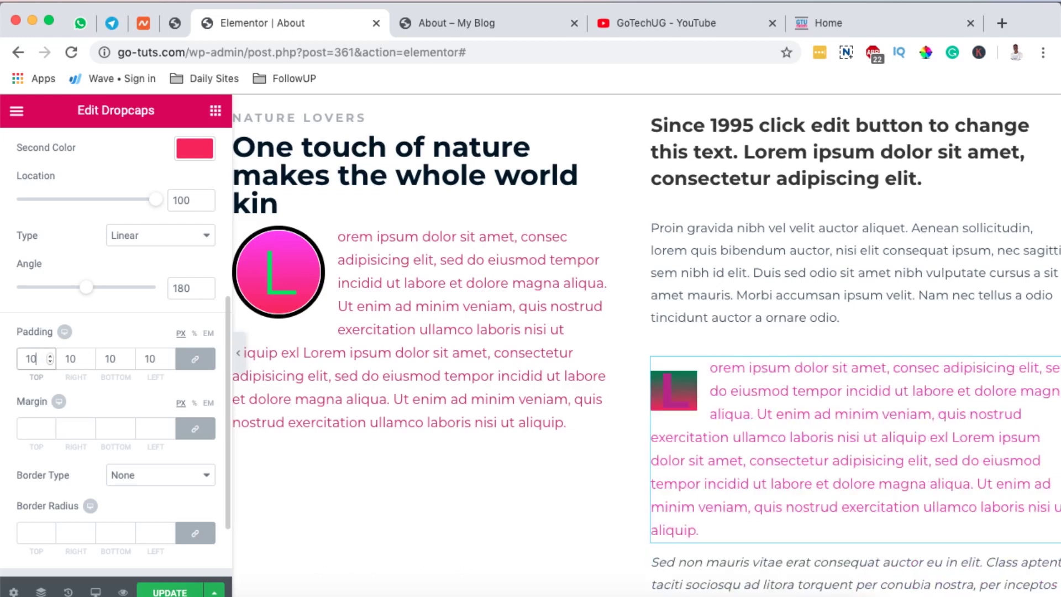
type("30")
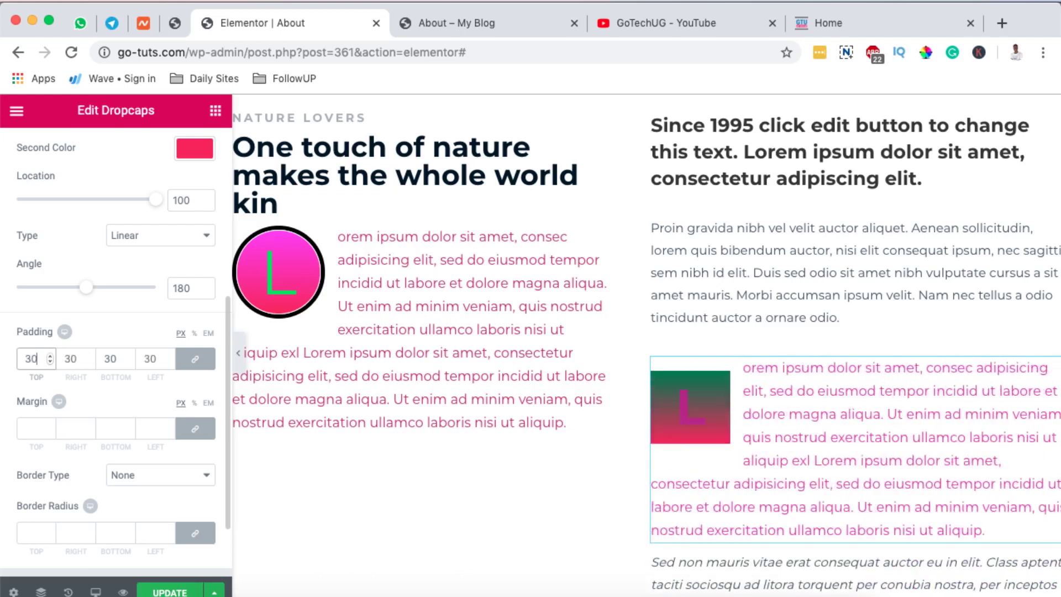
Change the letter's background gradient to the bright green #26ff96 as first color and the olive #a1af1d as second color
scroll(210, 210, "up", 5)
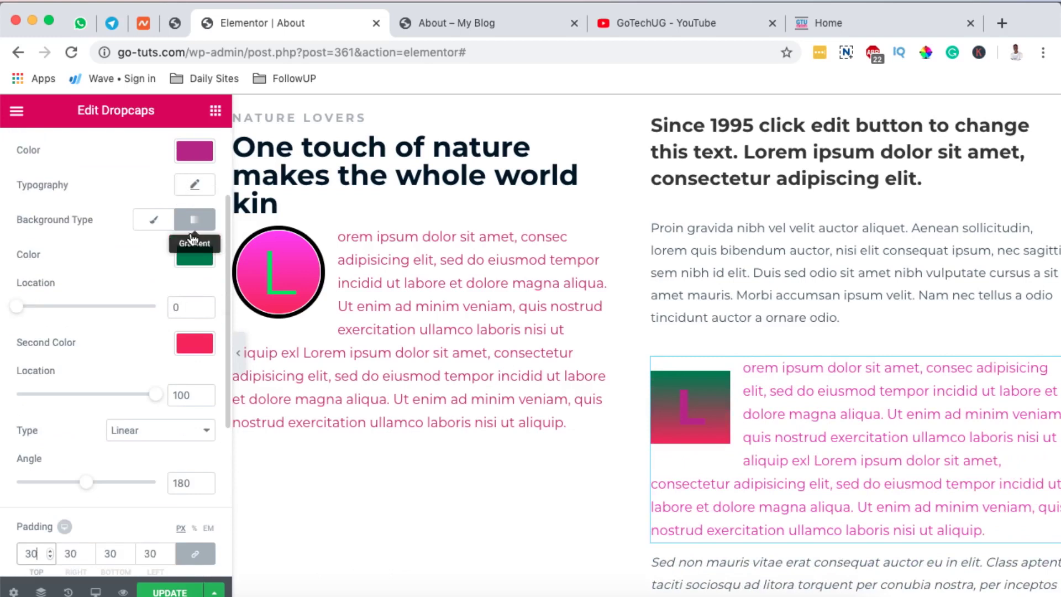
left_click(193, 258)
mouse_move(84, 365)
left_mouse_down()
mouse_move(92, 309)
mouse_move(82, 287)
left_mouse_up()
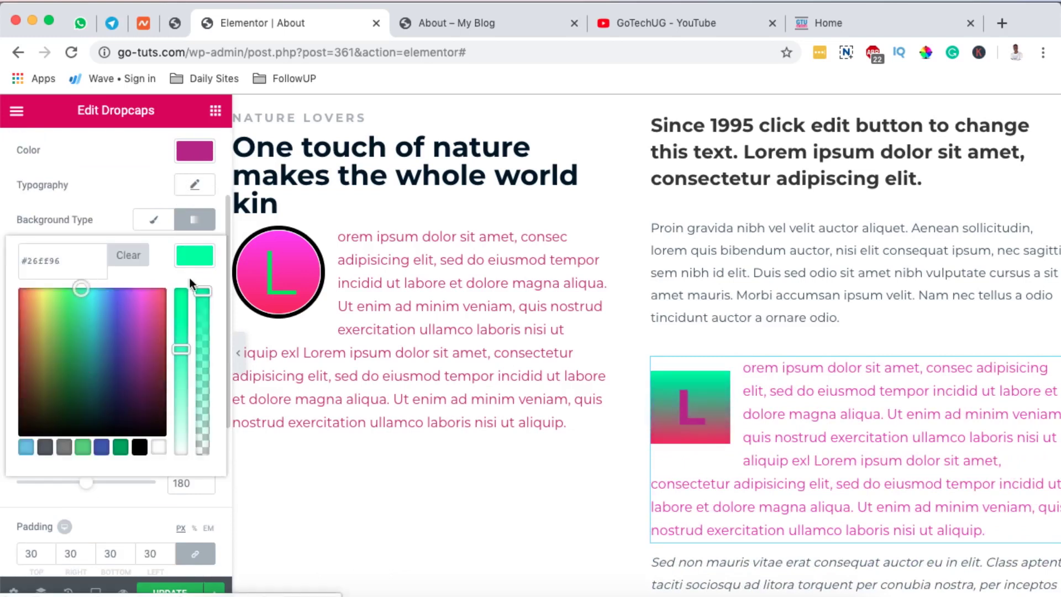
left_click(211, 257)
left_click(194, 341)
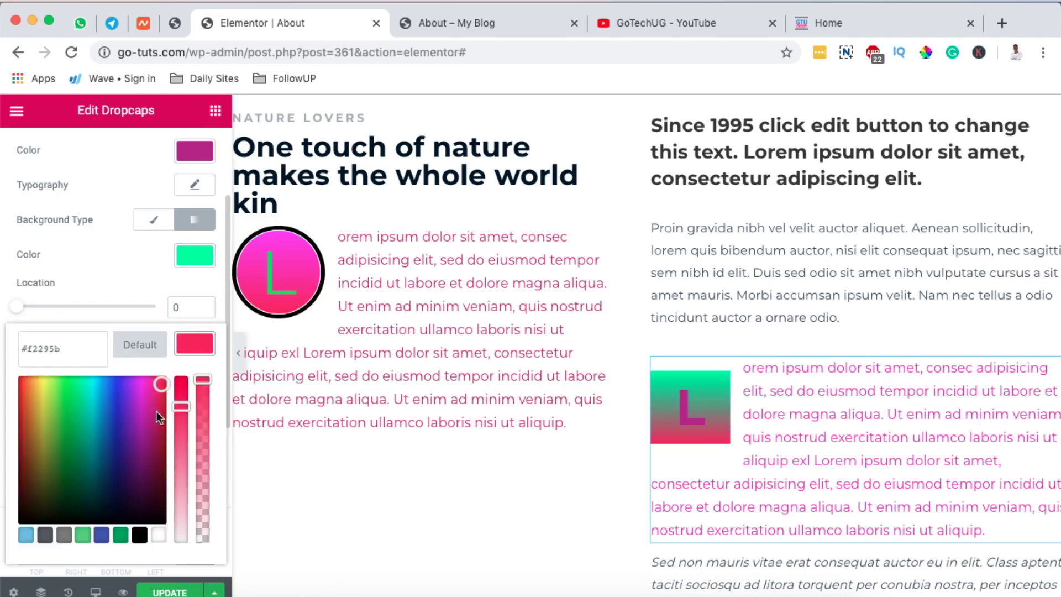
mouse_move(163, 400)
left_mouse_down()
mouse_move(37, 403)
mouse_move(43, 421)
left_mouse_up()
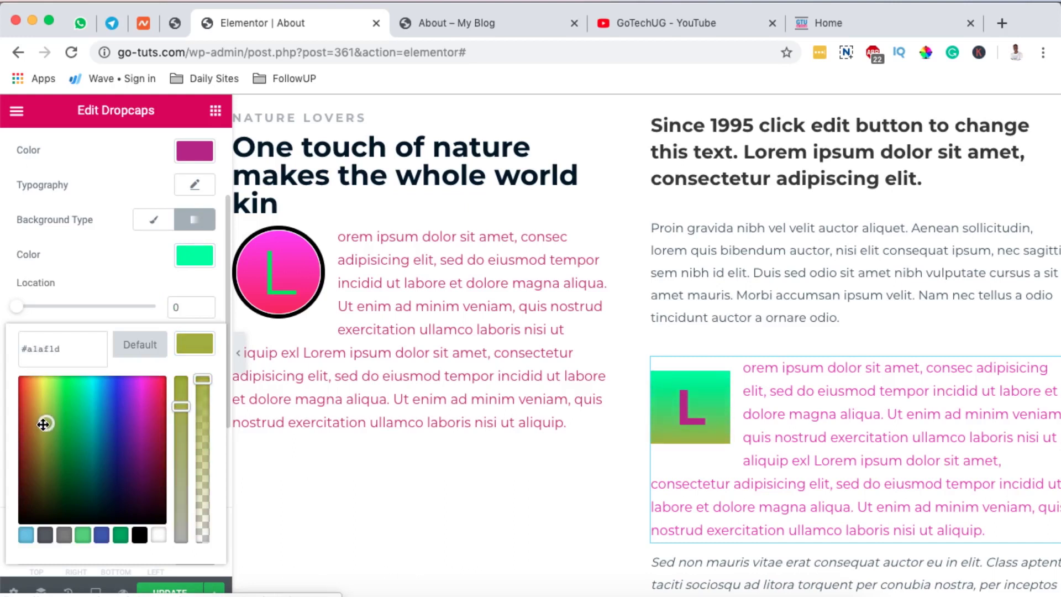
left_click(195, 342)
scroll(601, 364, "down", 5)
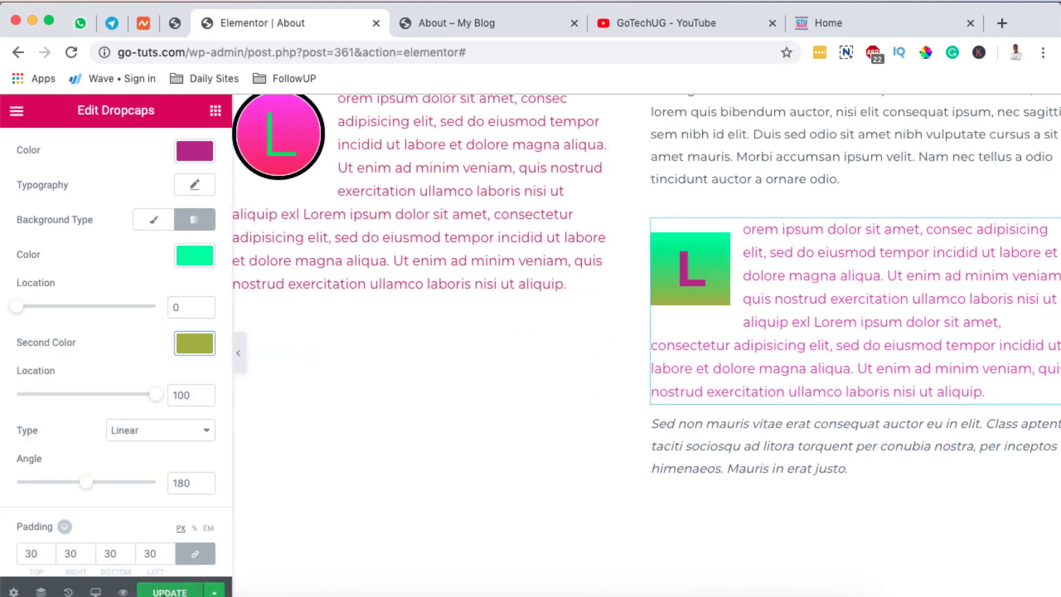
Update the page to save the dropcap styling and review both drop caps in the editor preview
key("super+s")
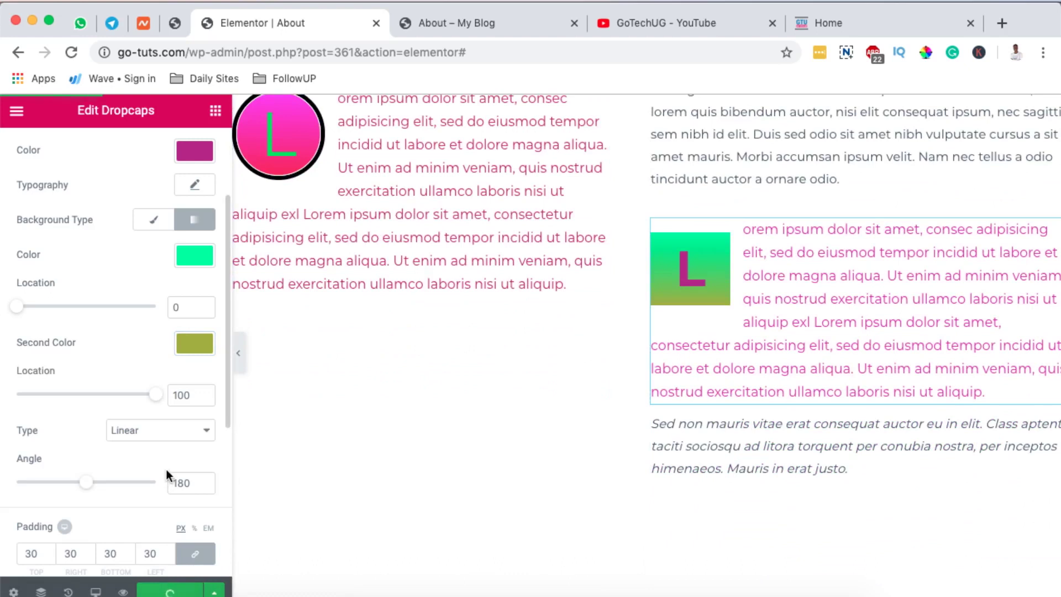
scroll(167, 470, "up", 3)
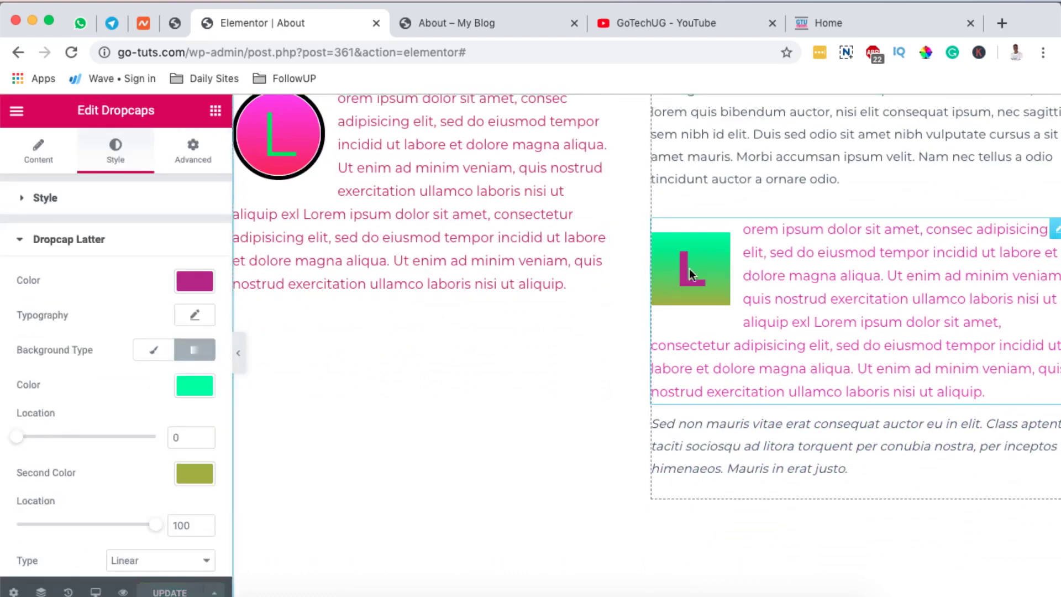
scroll(698, 271, "up", 2)
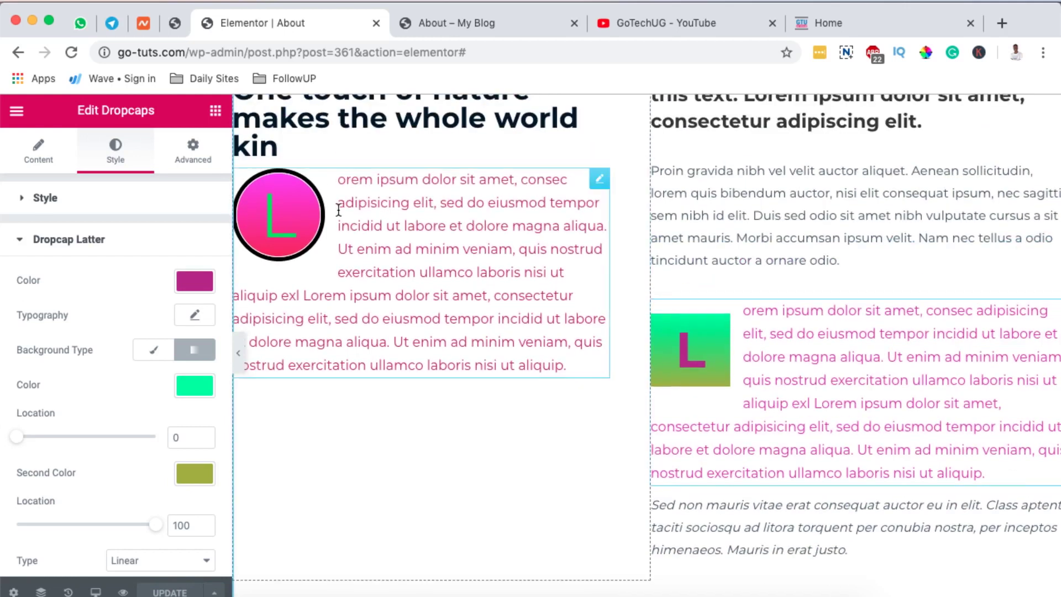
scroll(339, 210, "up", 3)
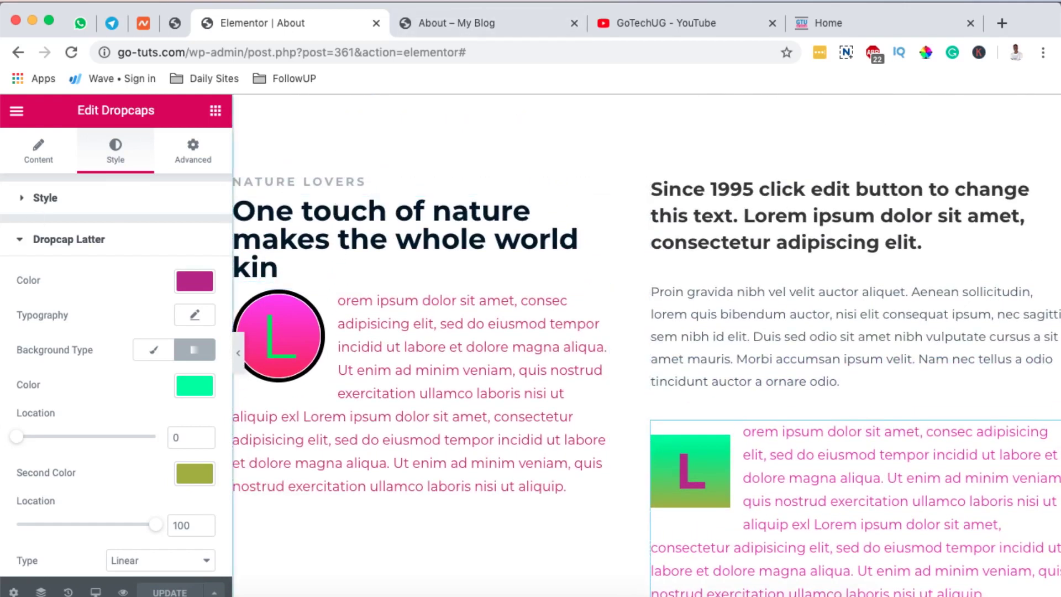
Reload the published About page and examine how the circular and square gradient drop caps display on it
left_click(464, 25)
left_click(70, 52)
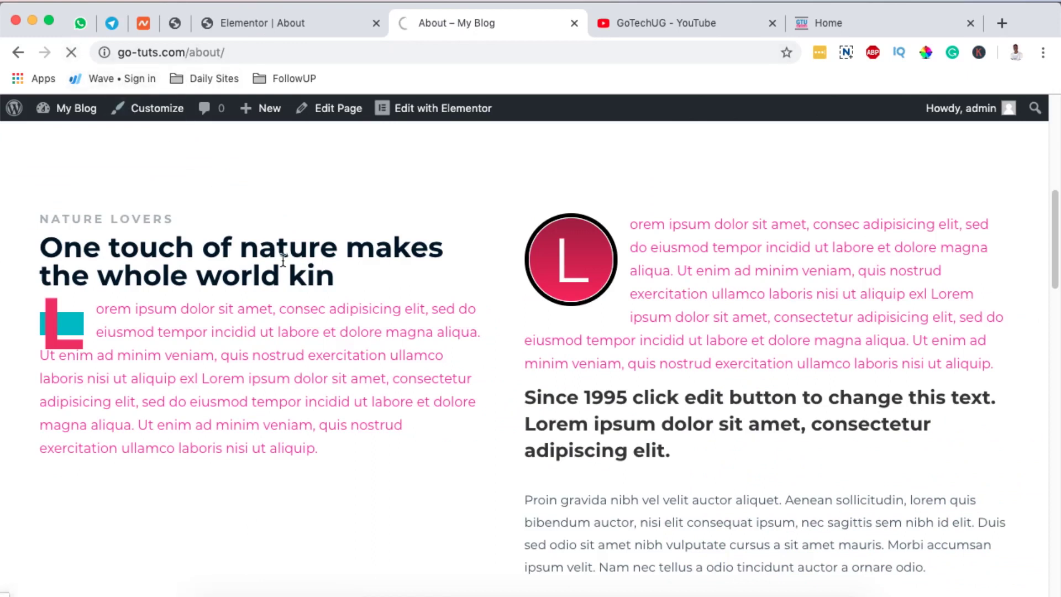
scroll(267, 325, "down", 4)
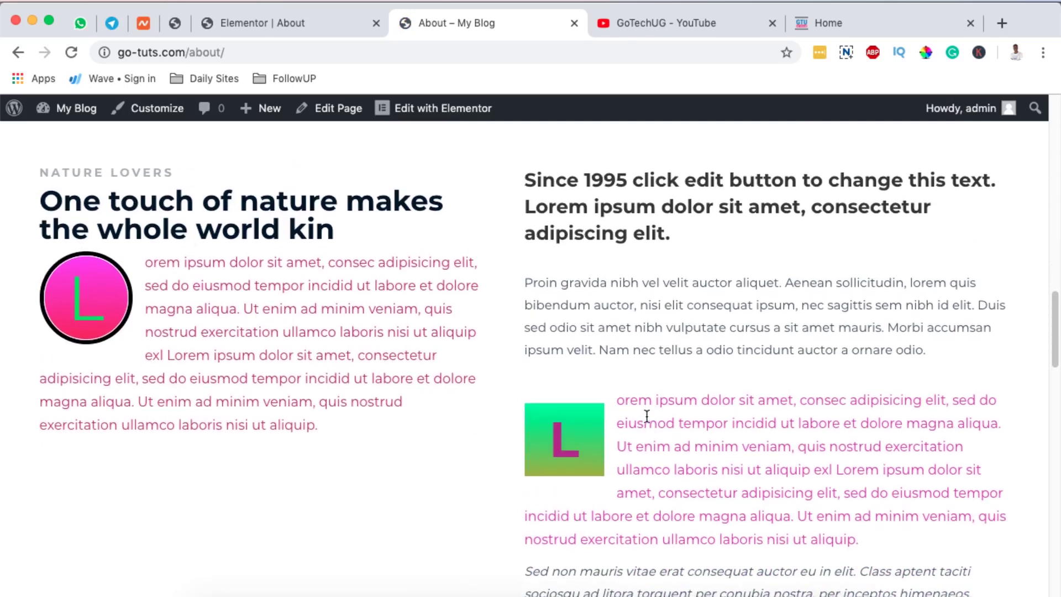
scroll(646, 420, "down", 7)
scroll(647, 420, "up", 6)
scroll(646, 415, "down", 3)
scroll(646, 416, "up", 5)
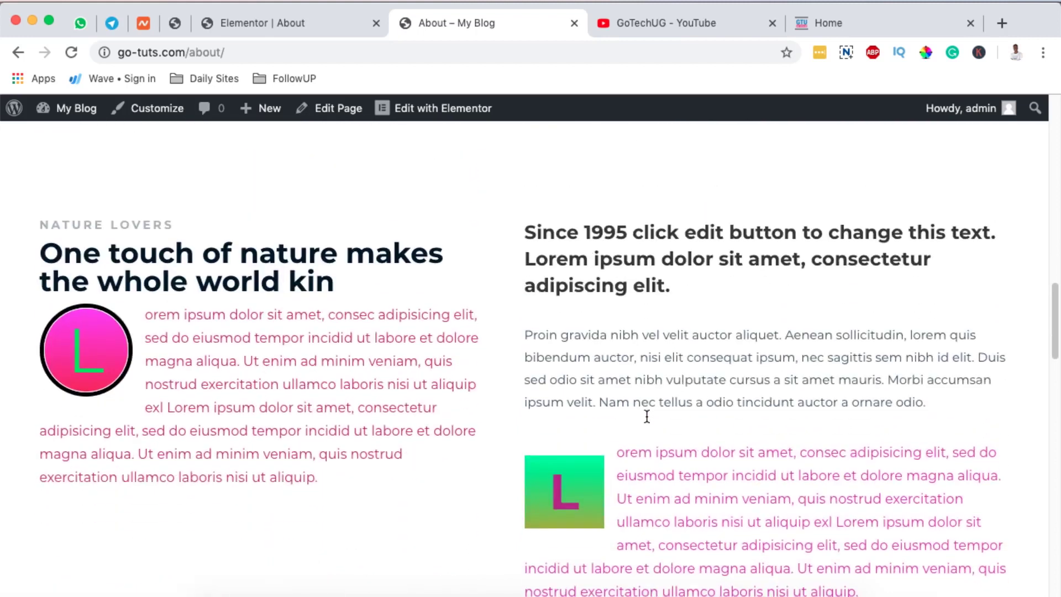